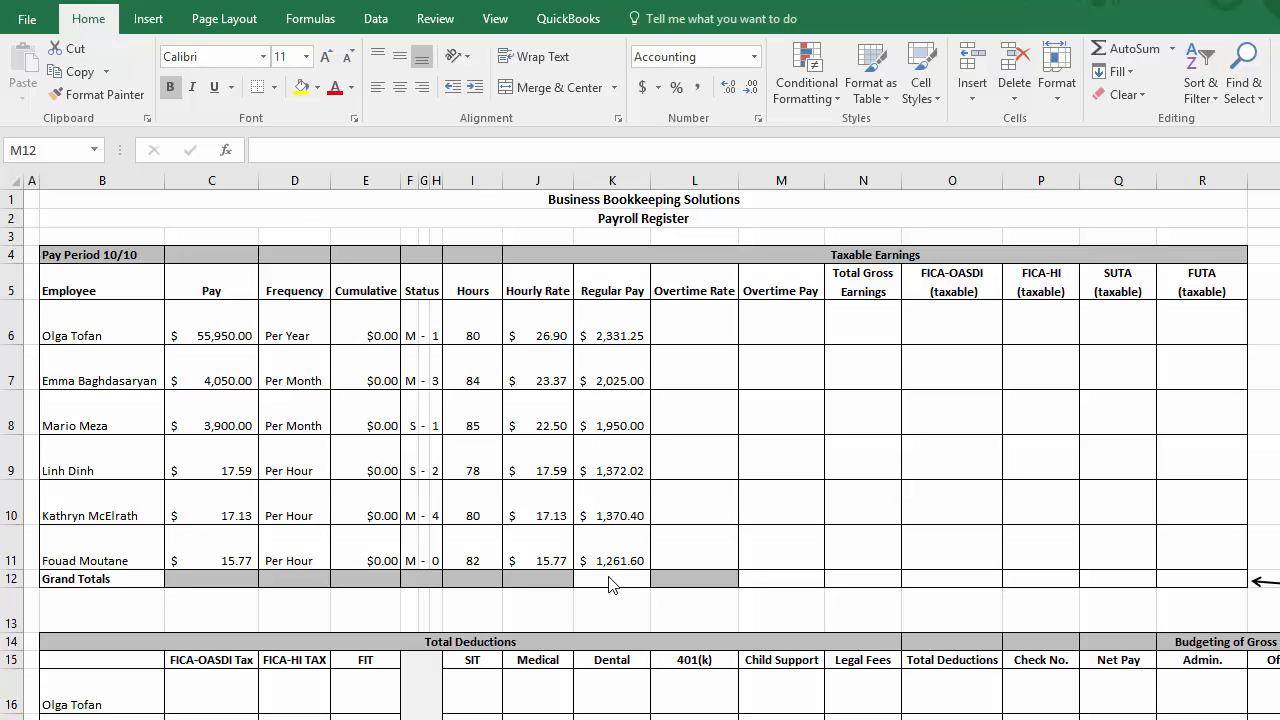
# Step: Add a page header to the payroll register with the person's name in its center section
pyautogui.click(153, 18)
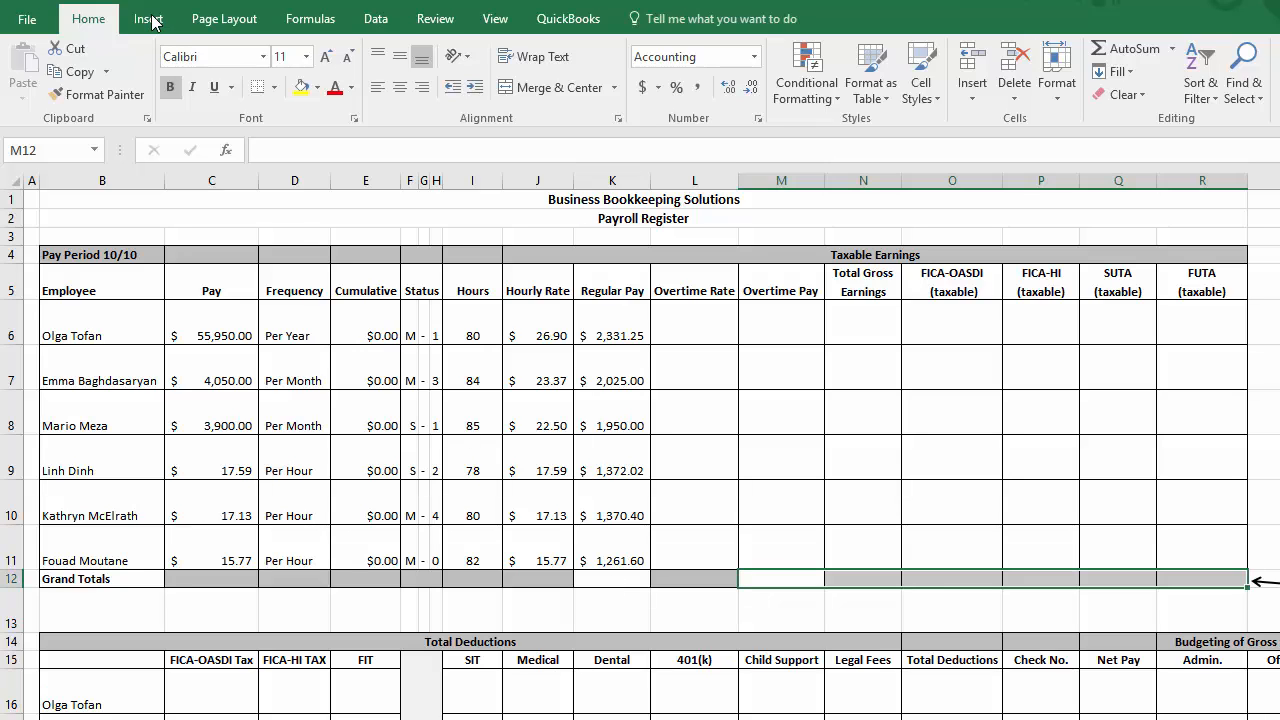
pyautogui.click(150, 18)
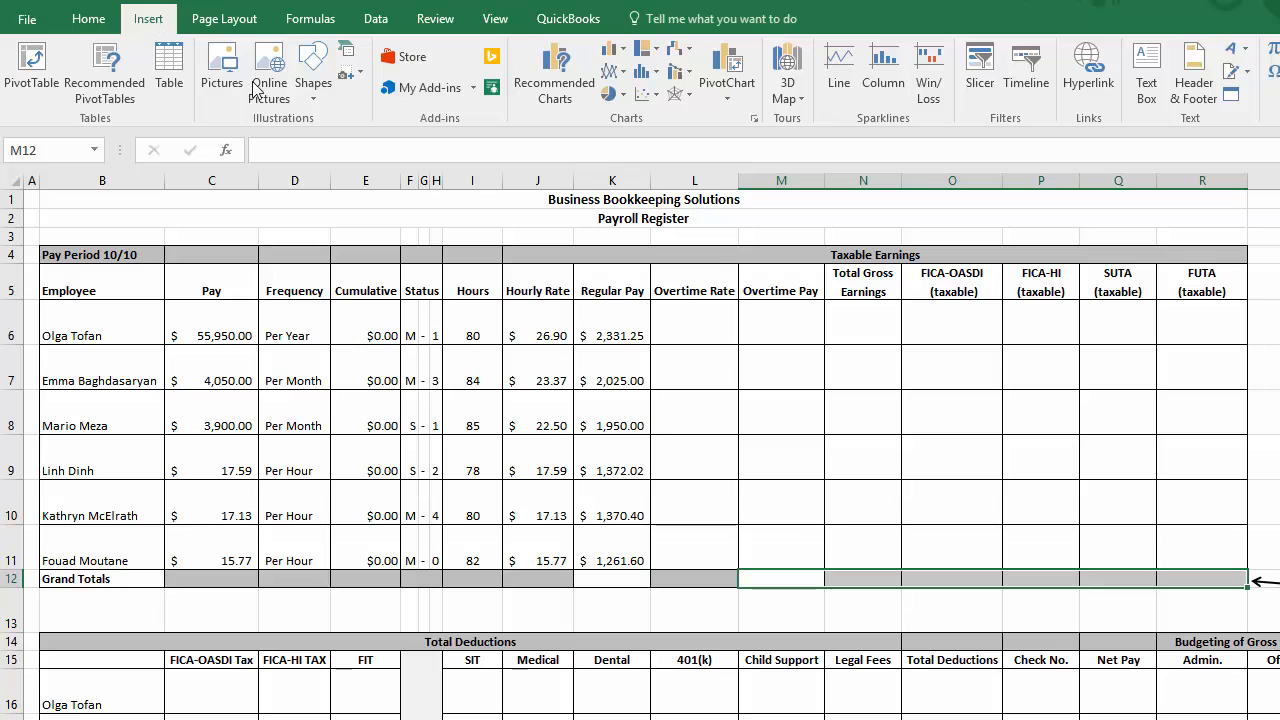
pyautogui.click(1193, 80)
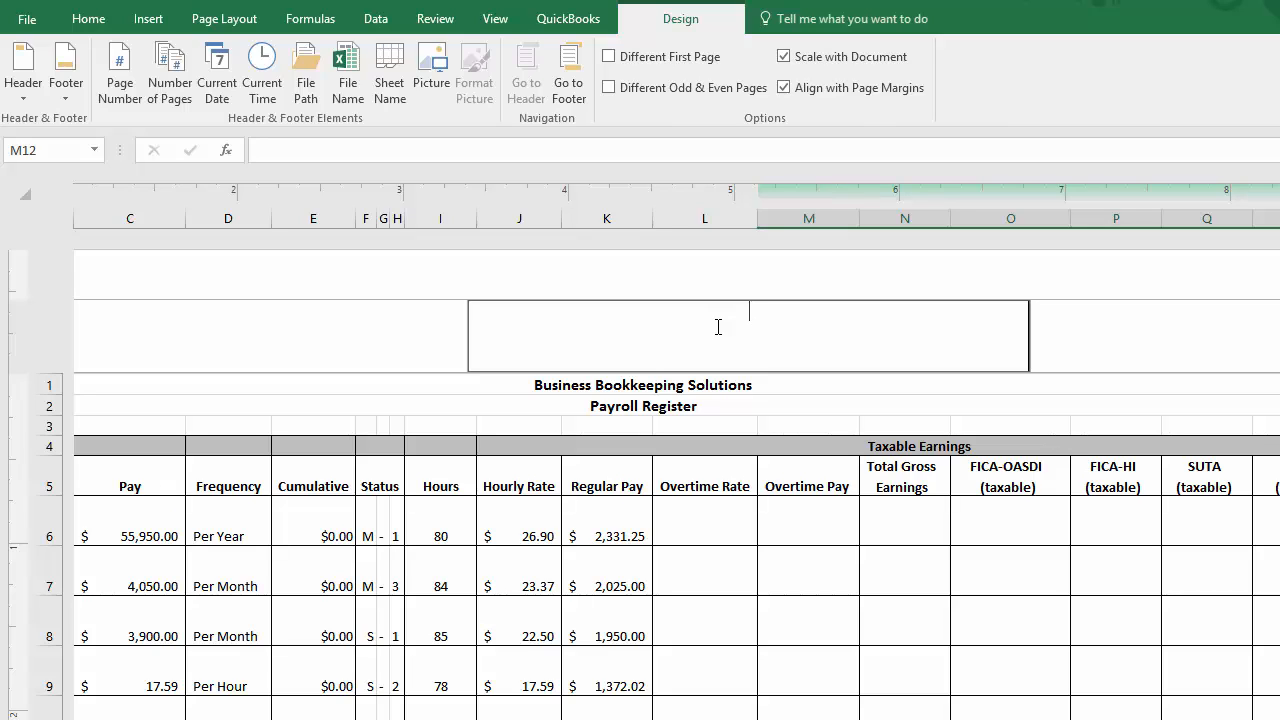
pyautogui.write('Sir Rexalot')
pyautogui.click(643, 535)
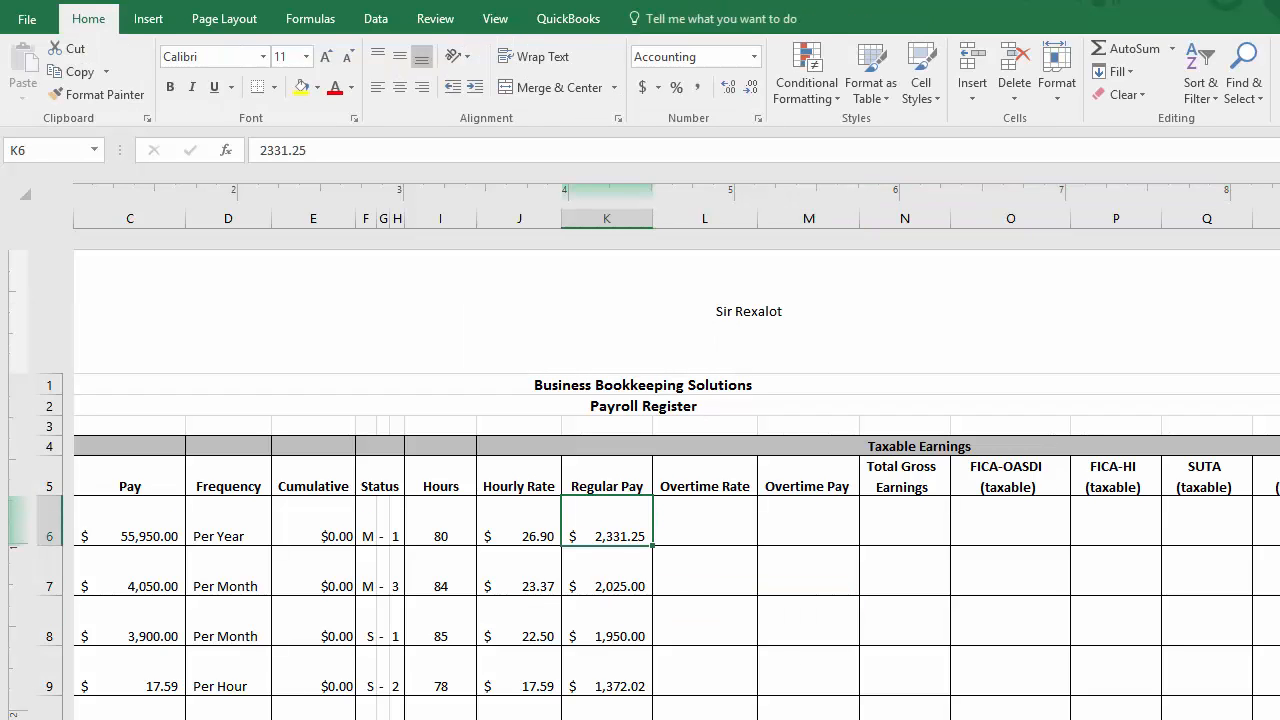
# Step: Leave header editing and return the payroll register to Normal view
pyautogui.click(748, 312)
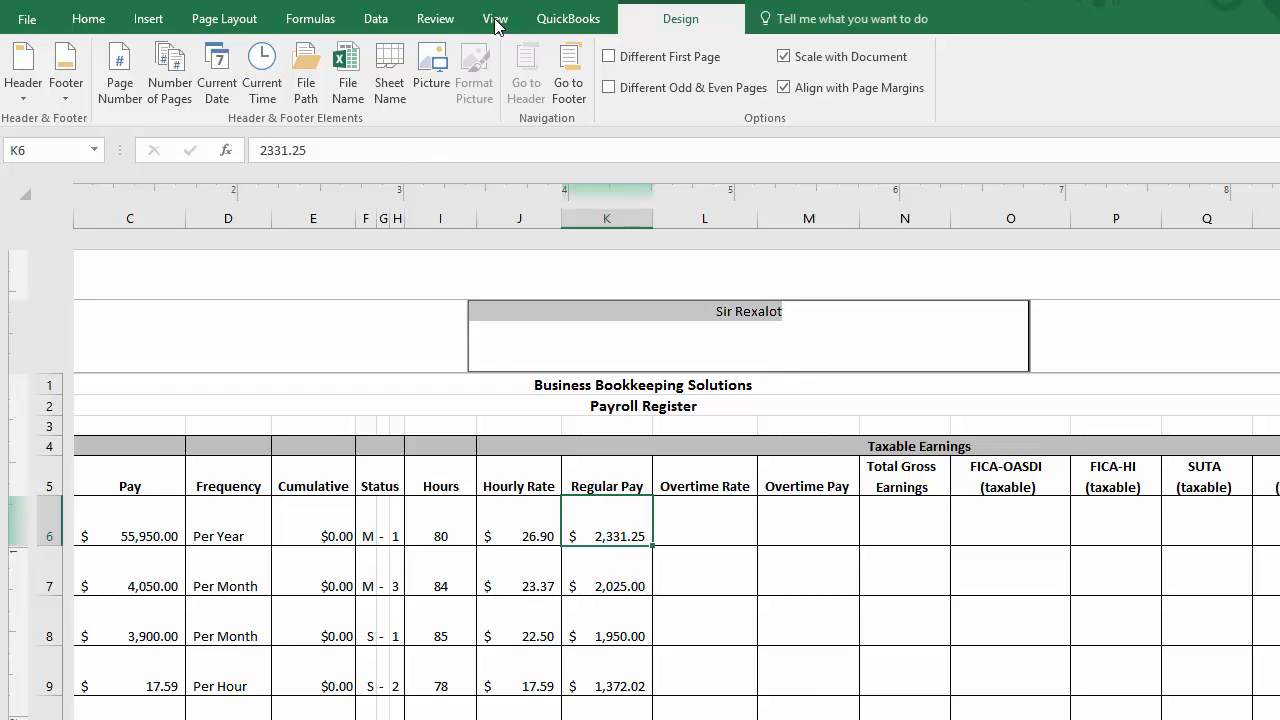
pyautogui.click(495, 20)
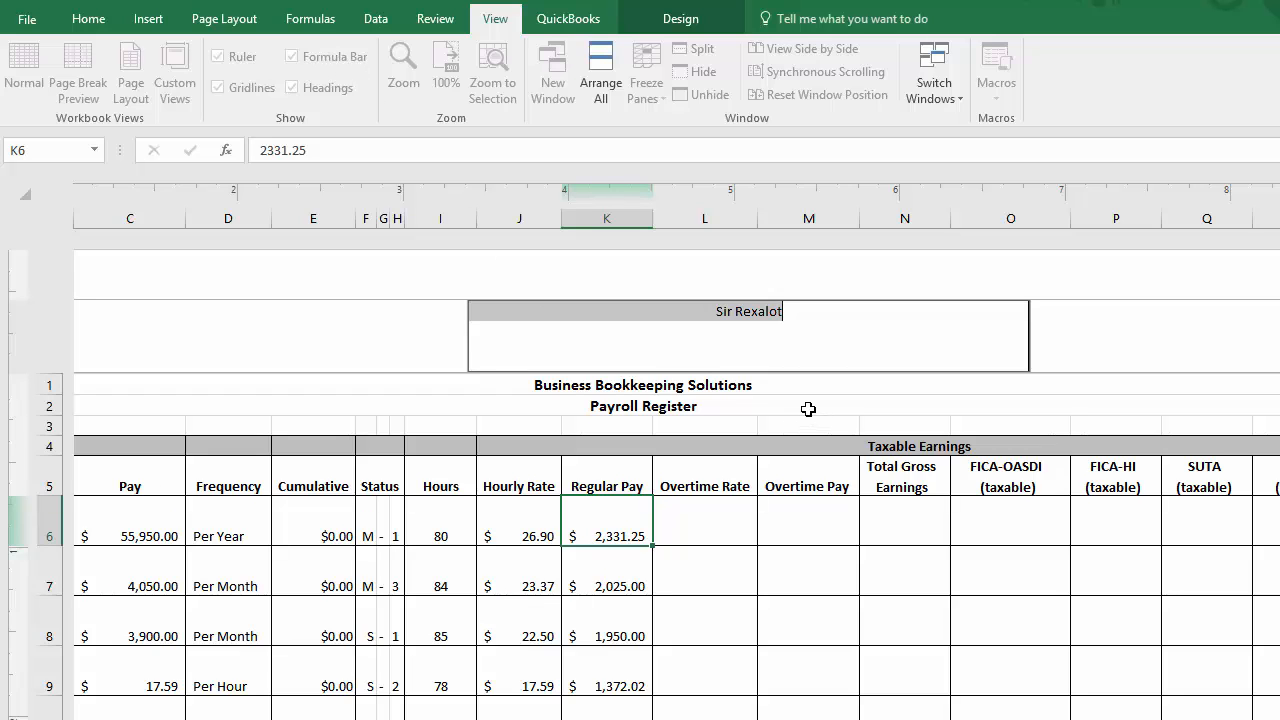
pyautogui.click(808, 409)
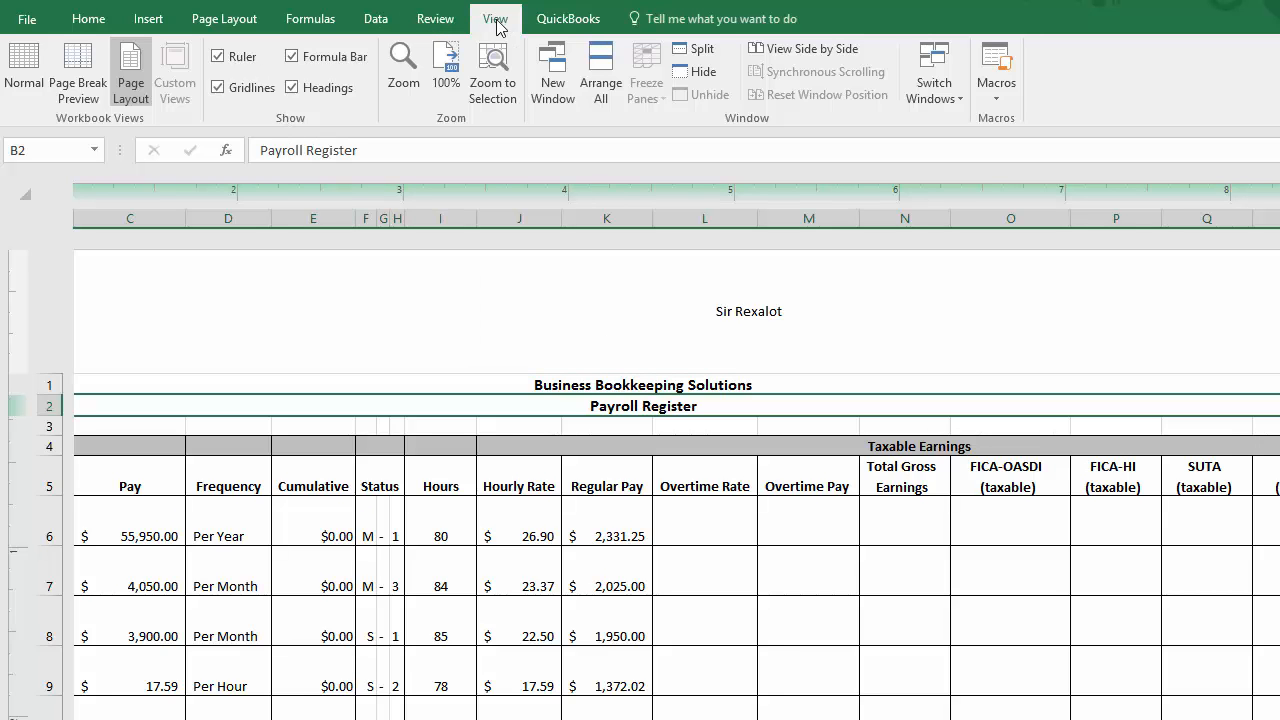
pyautogui.click(33, 72)
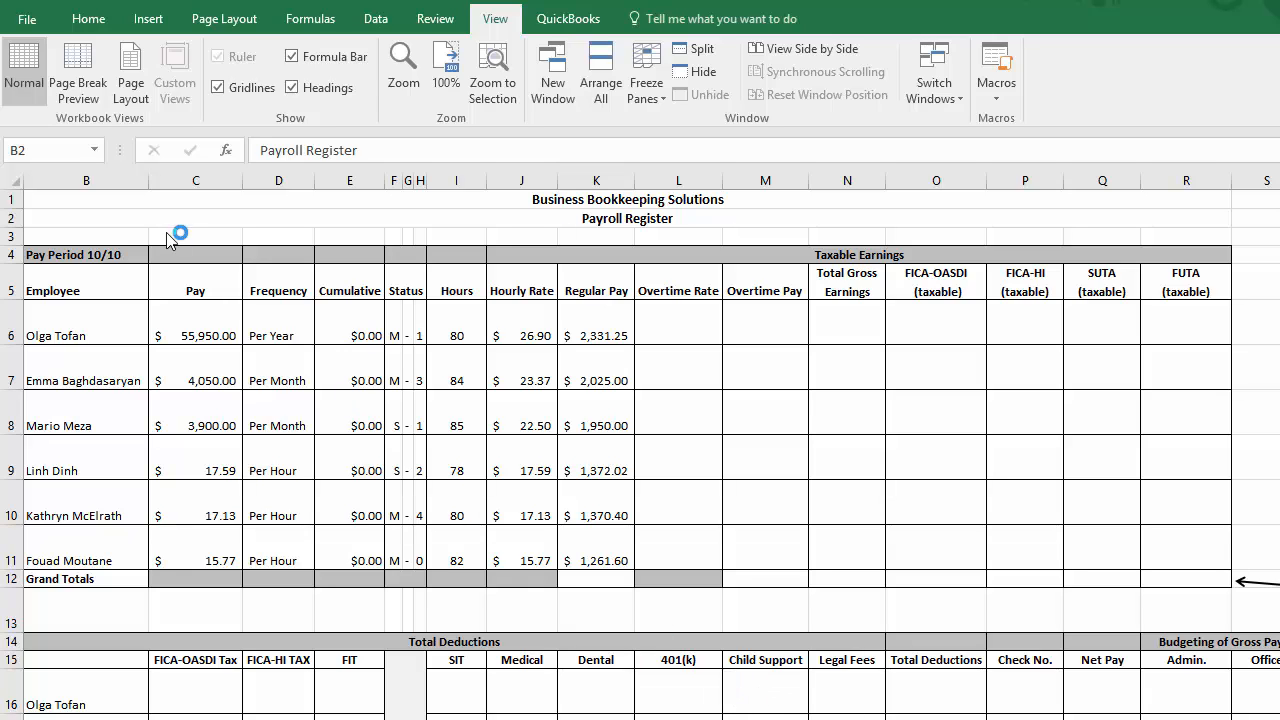
pyautogui.click(93, 20)
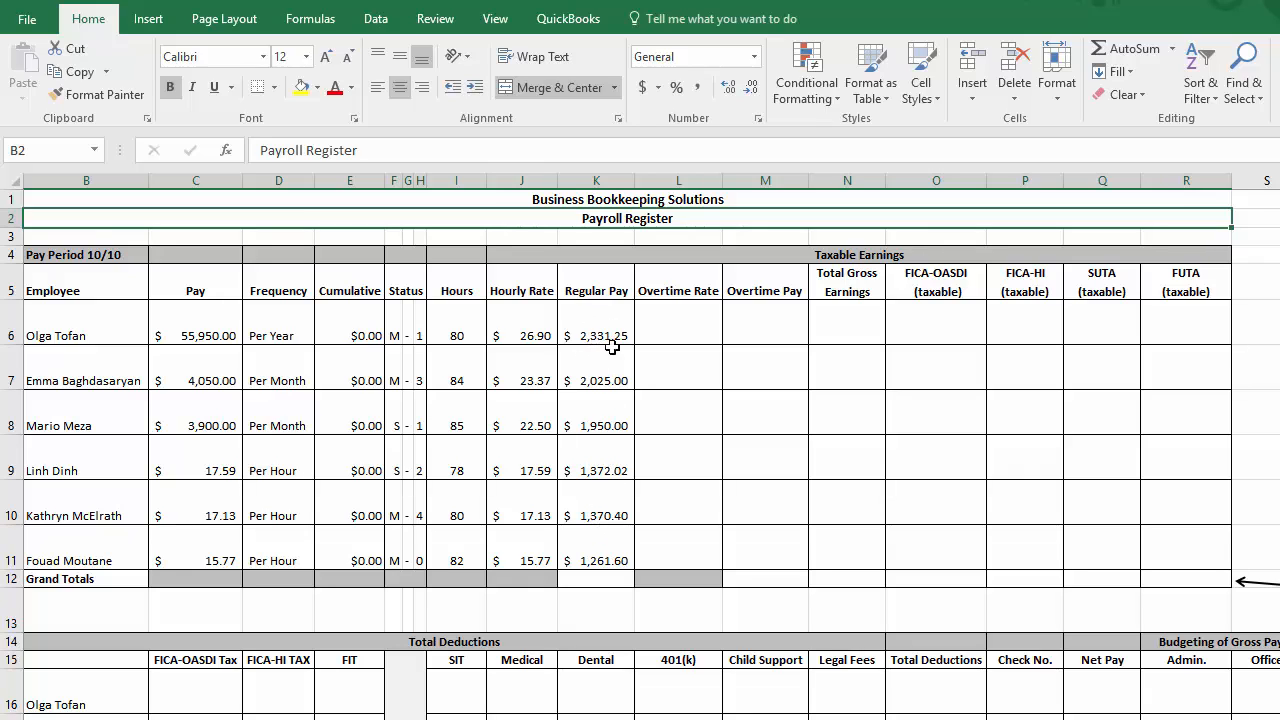
# Step: Total the Regular Pay column in K12 with the addition formula =K6+K7+K8+K9+K10+K11
pyautogui.click(607, 578)
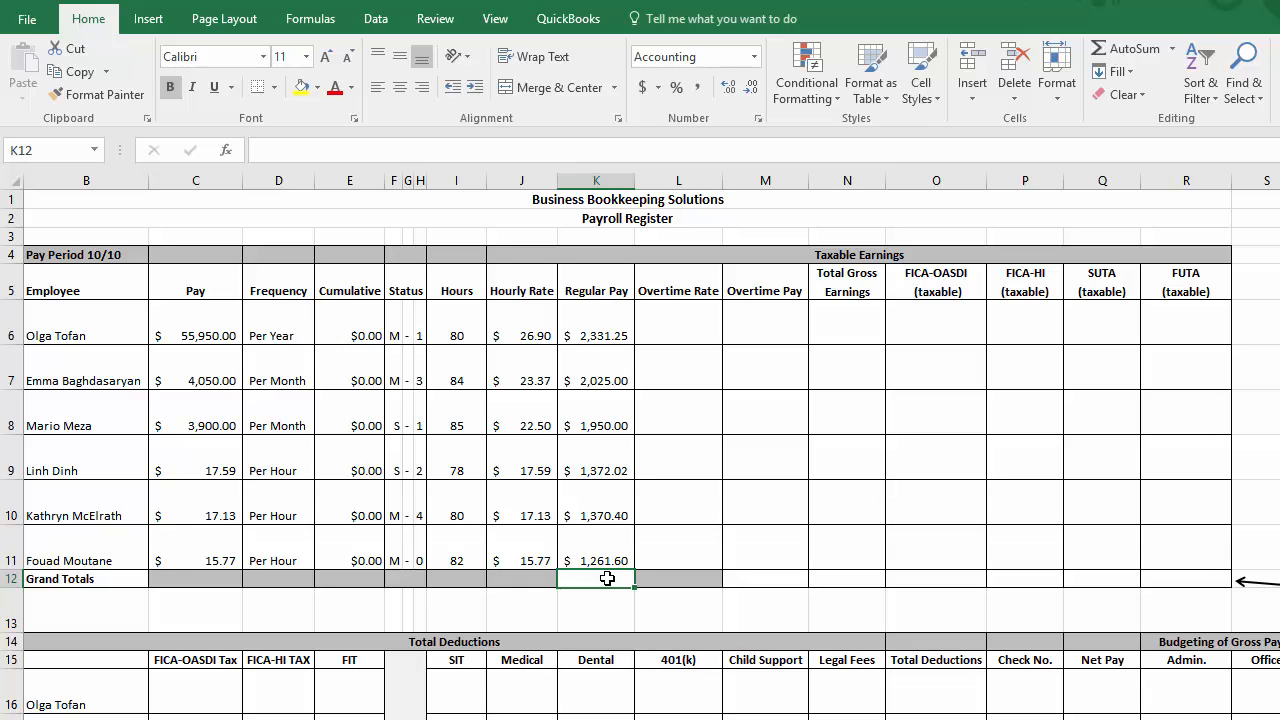
pyautogui.write('=')
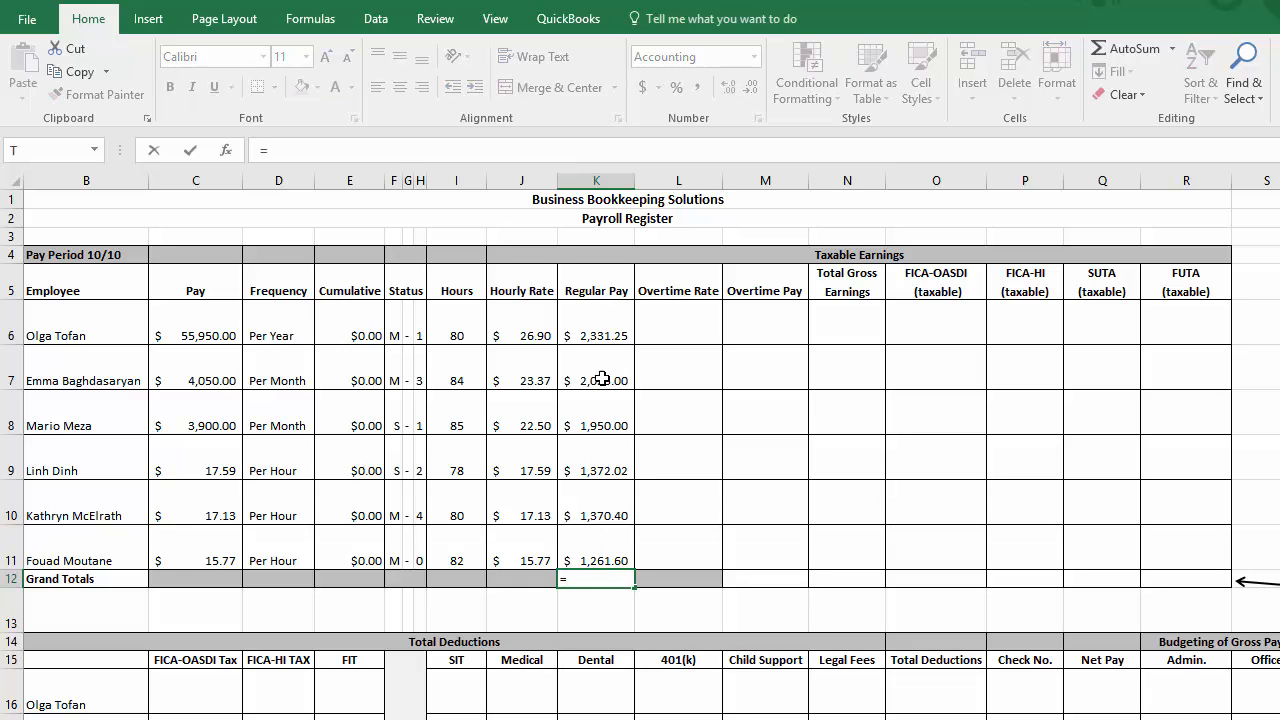
pyautogui.click(604, 320)
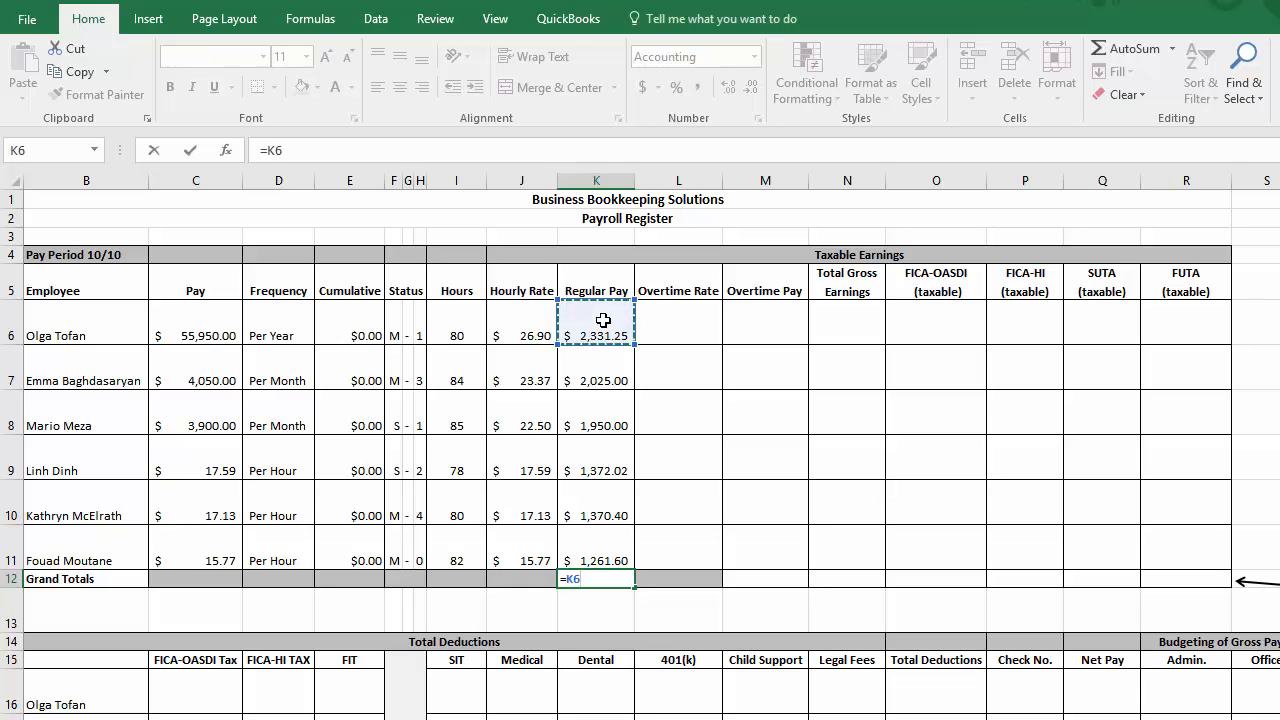
pyautogui.write('+')
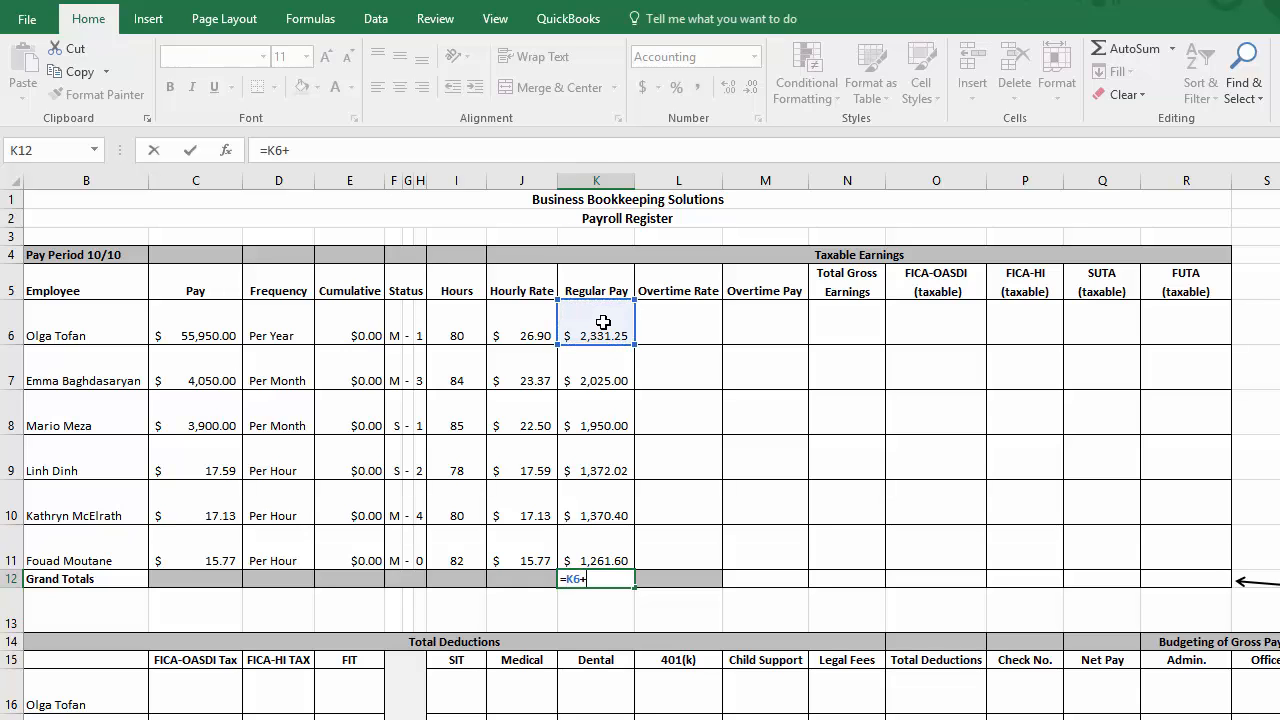
pyautogui.click(596, 377)
pyautogui.write('+')
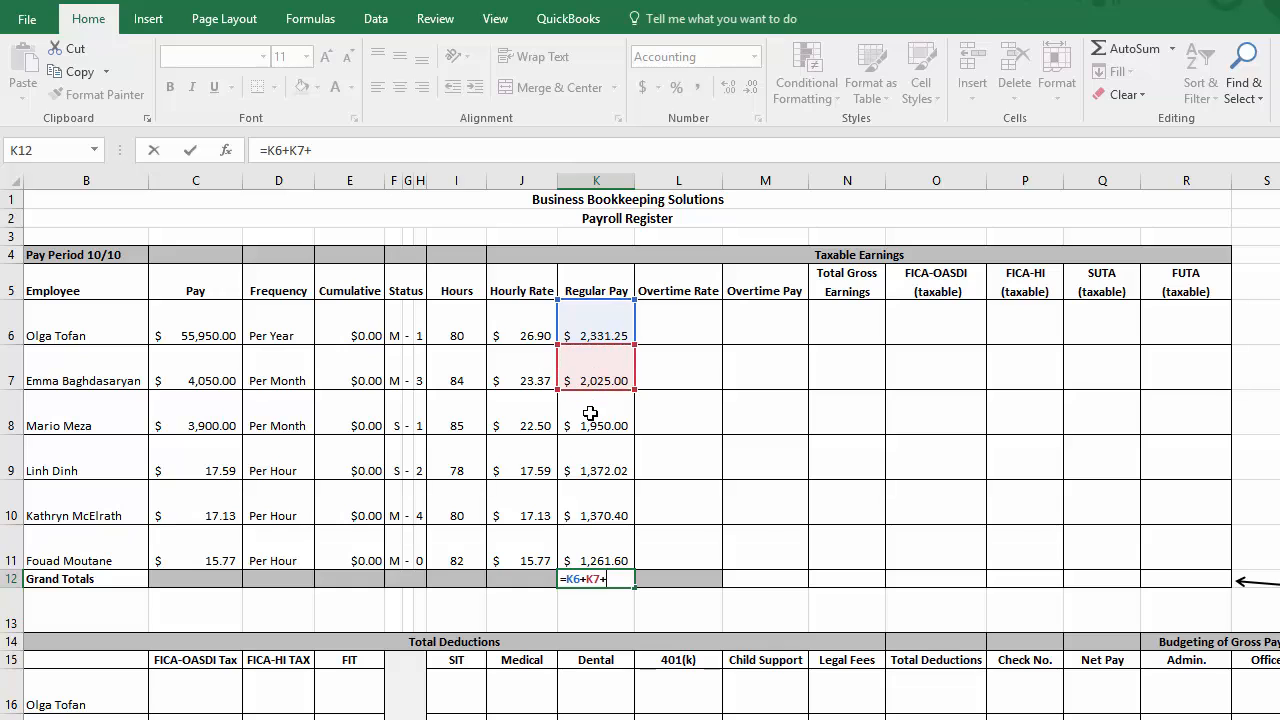
pyautogui.click(591, 417)
pyautogui.write('+')
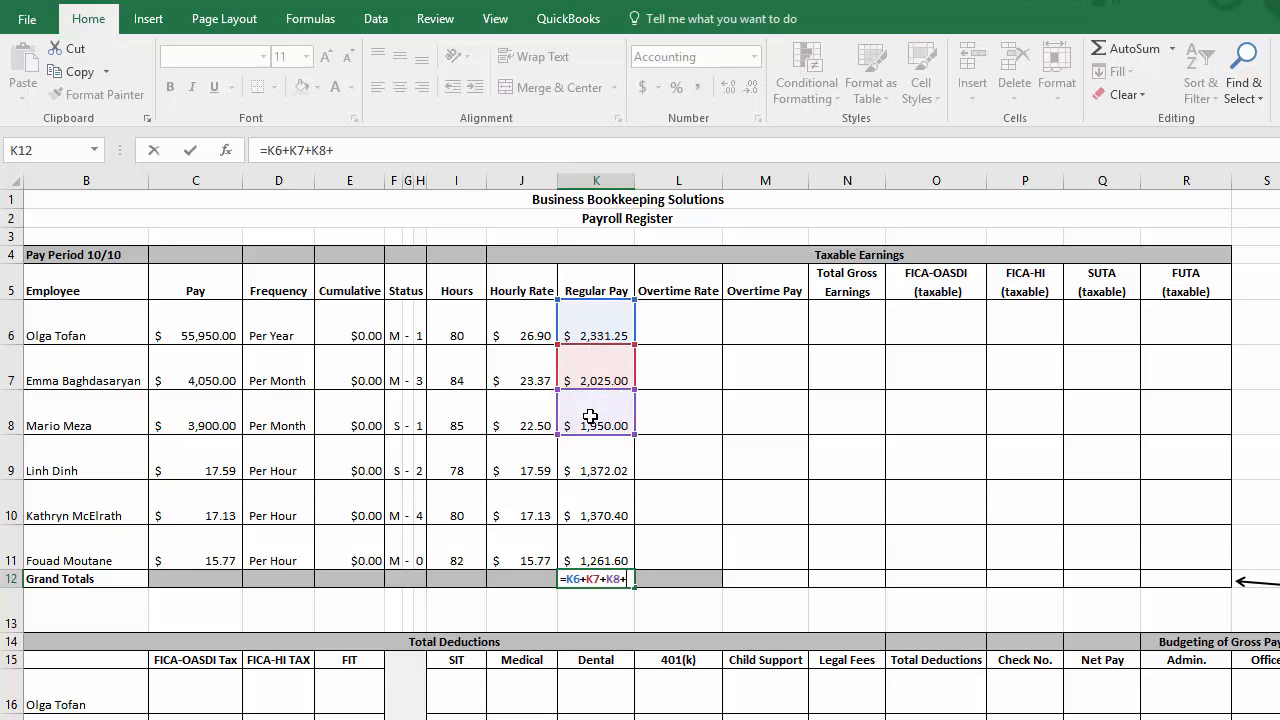
pyautogui.click(589, 472)
pyautogui.write('+')
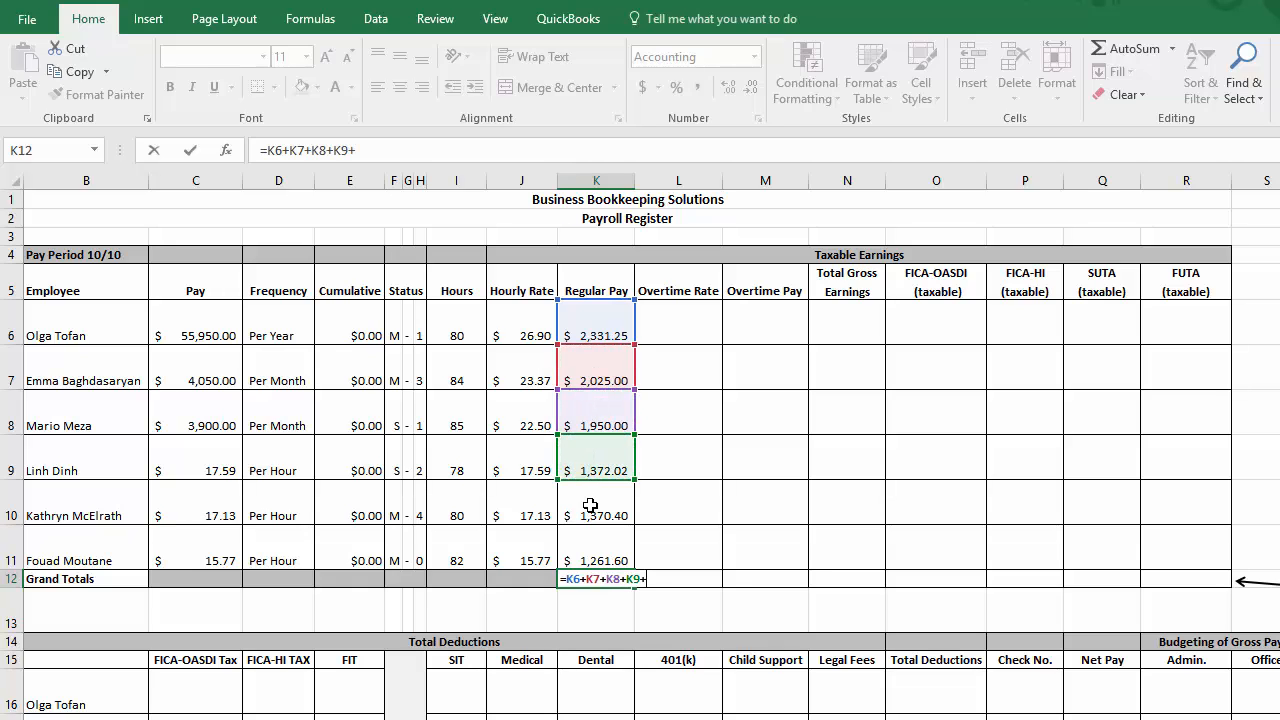
pyautogui.click(586, 508)
pyautogui.write('+')
pyautogui.click(585, 563)
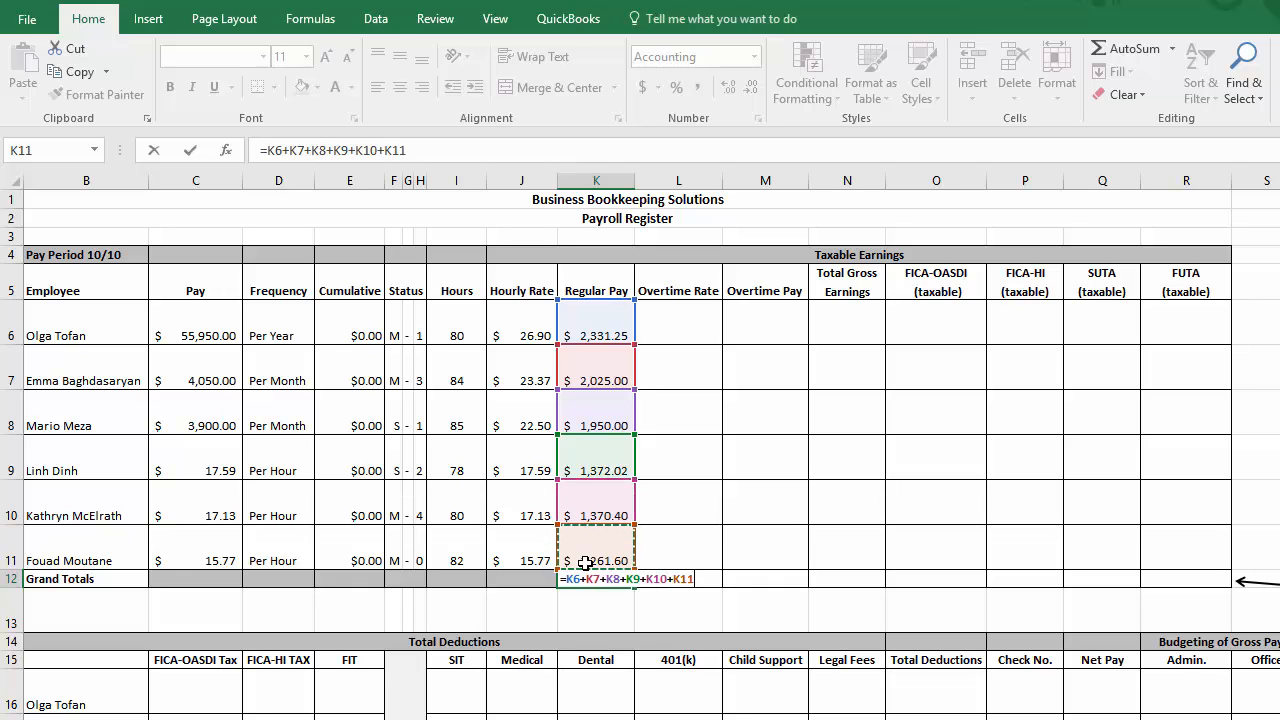
pyautogui.press('Return')
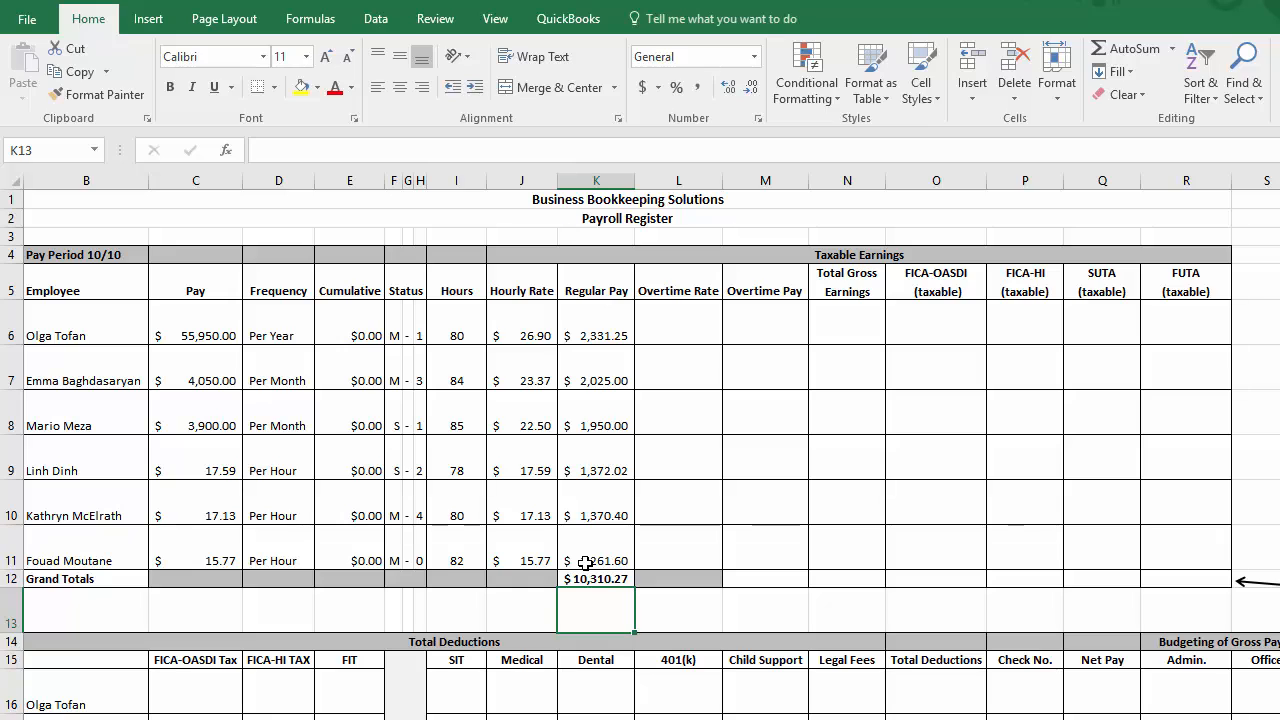
# Step: Review the cell-by-cell addition formula in K12 and clear it from the cell
pyautogui.click(590, 578)
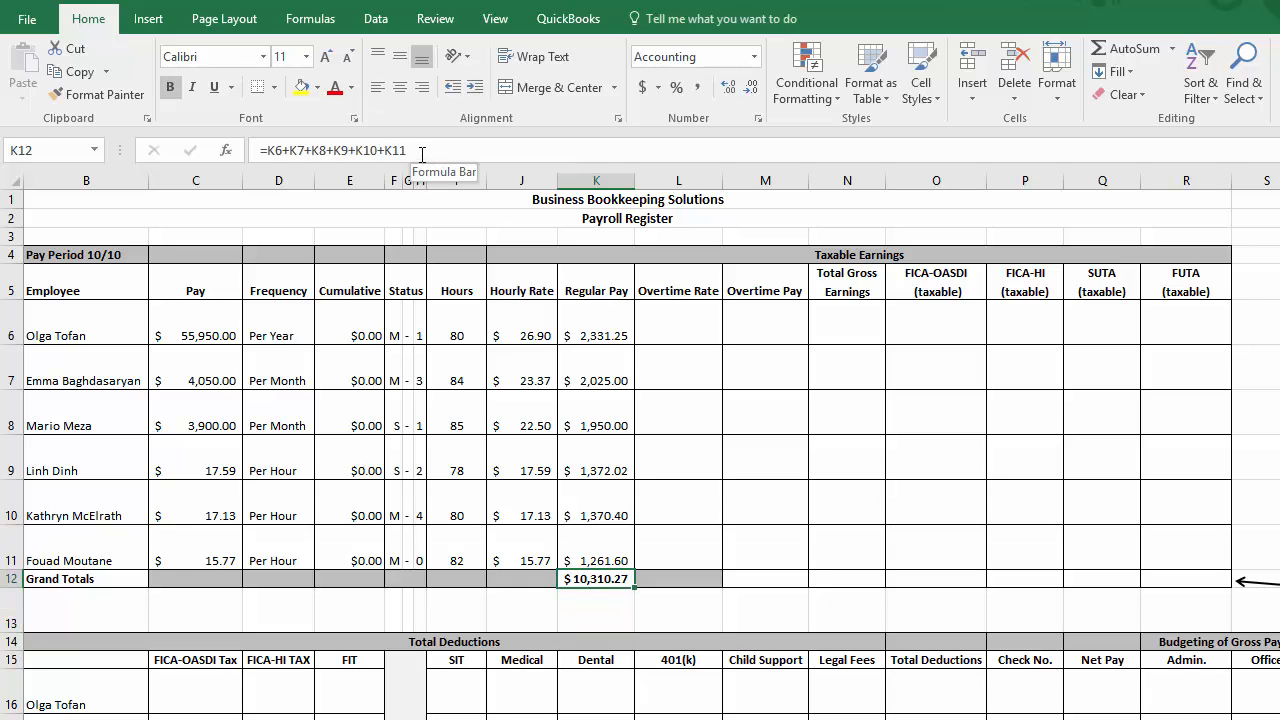
pyautogui.moveTo(422, 154); pyautogui.dragTo(254, 152)
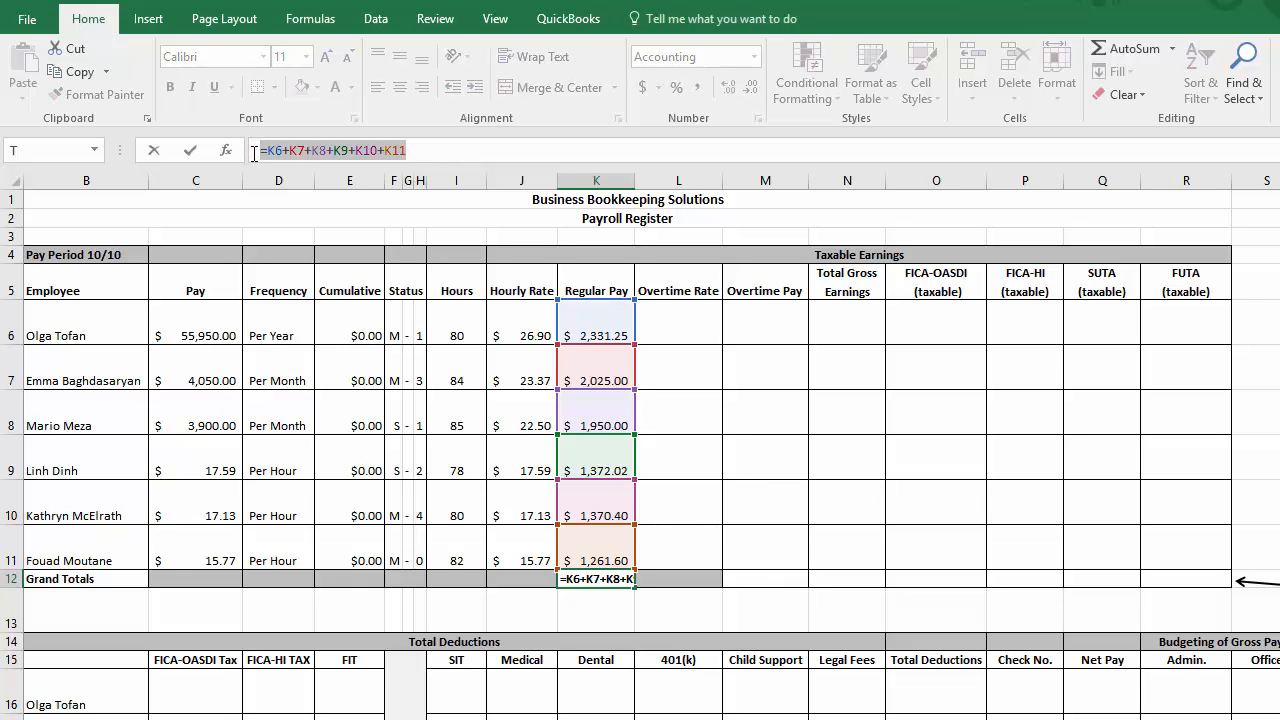
pyautogui.press('Escape')
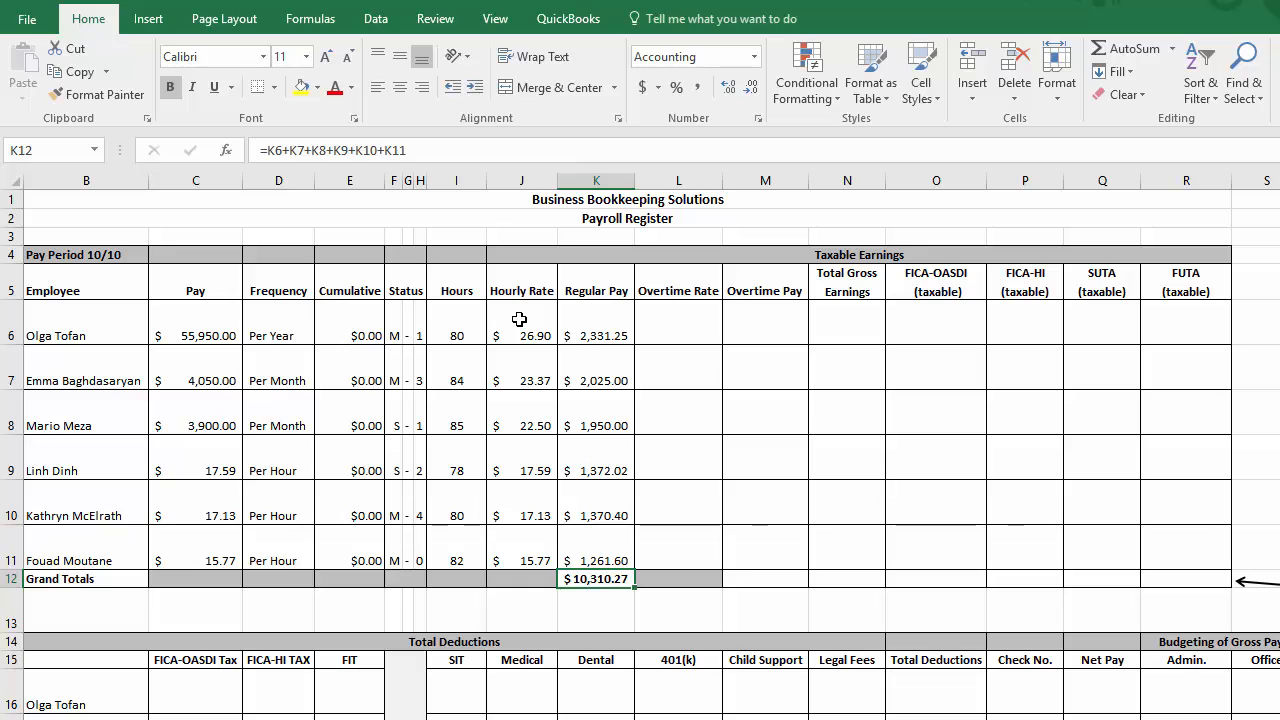
pyautogui.press('Delete')
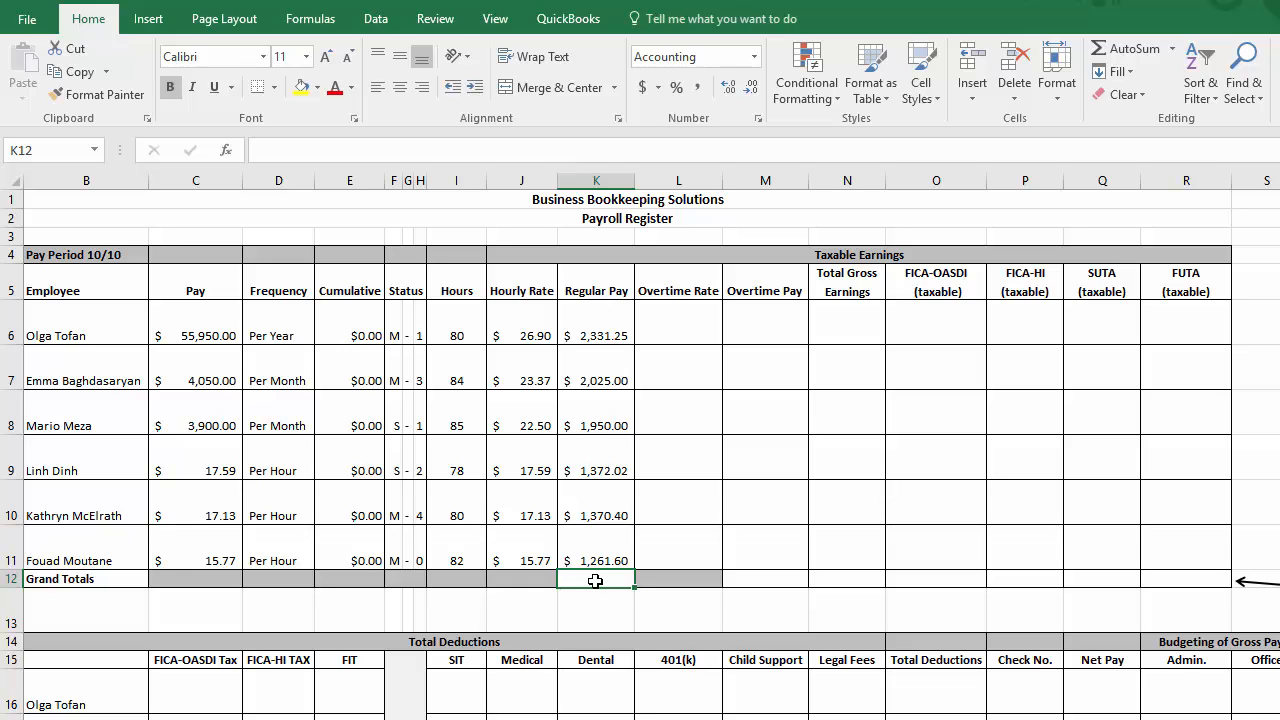
# Step: Try AutoSum in K12 with the range extended to K5:K11, and clear the cell
pyautogui.click(1118, 52)
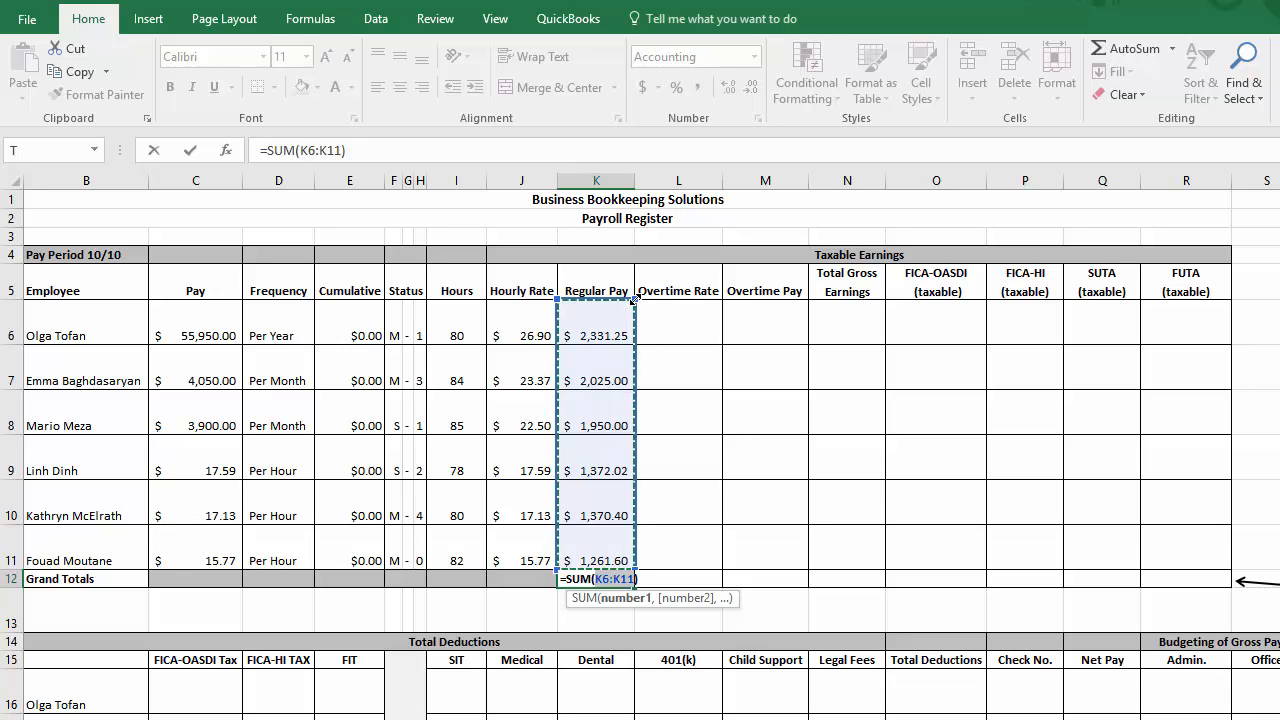
pyautogui.moveTo(634, 299); pyautogui.dragTo(632, 270)
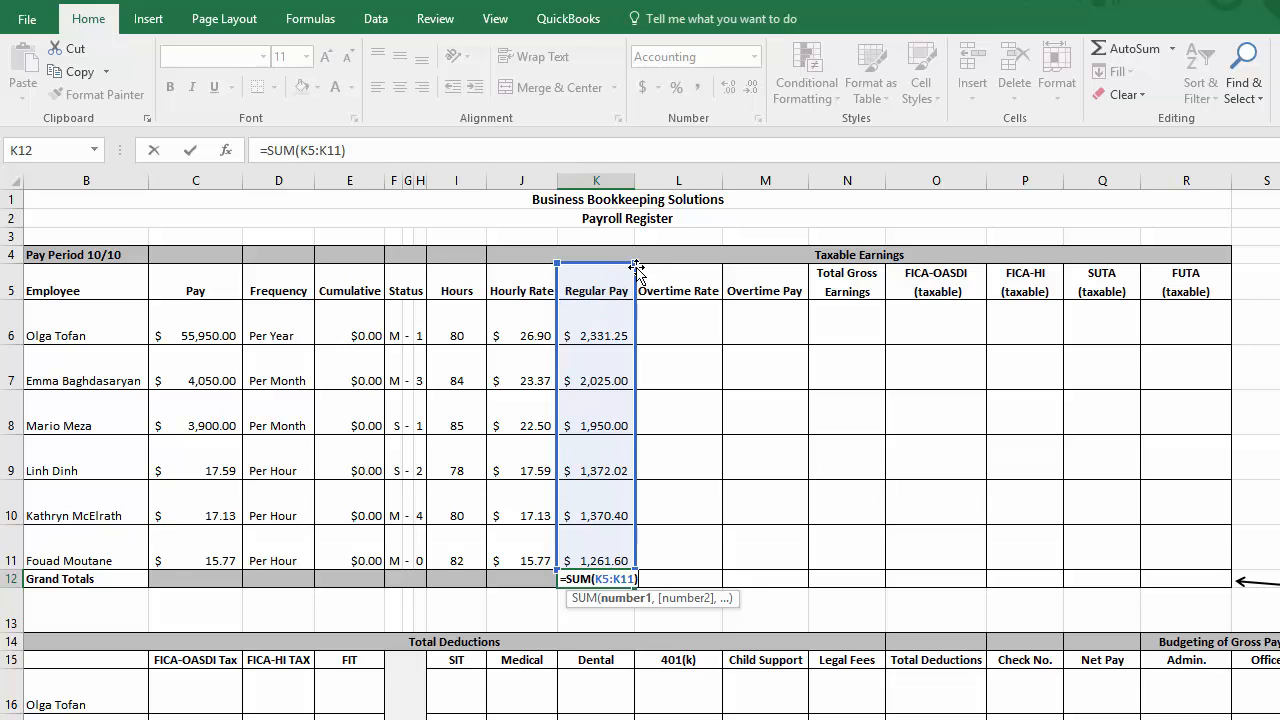
pyautogui.click(637, 263)
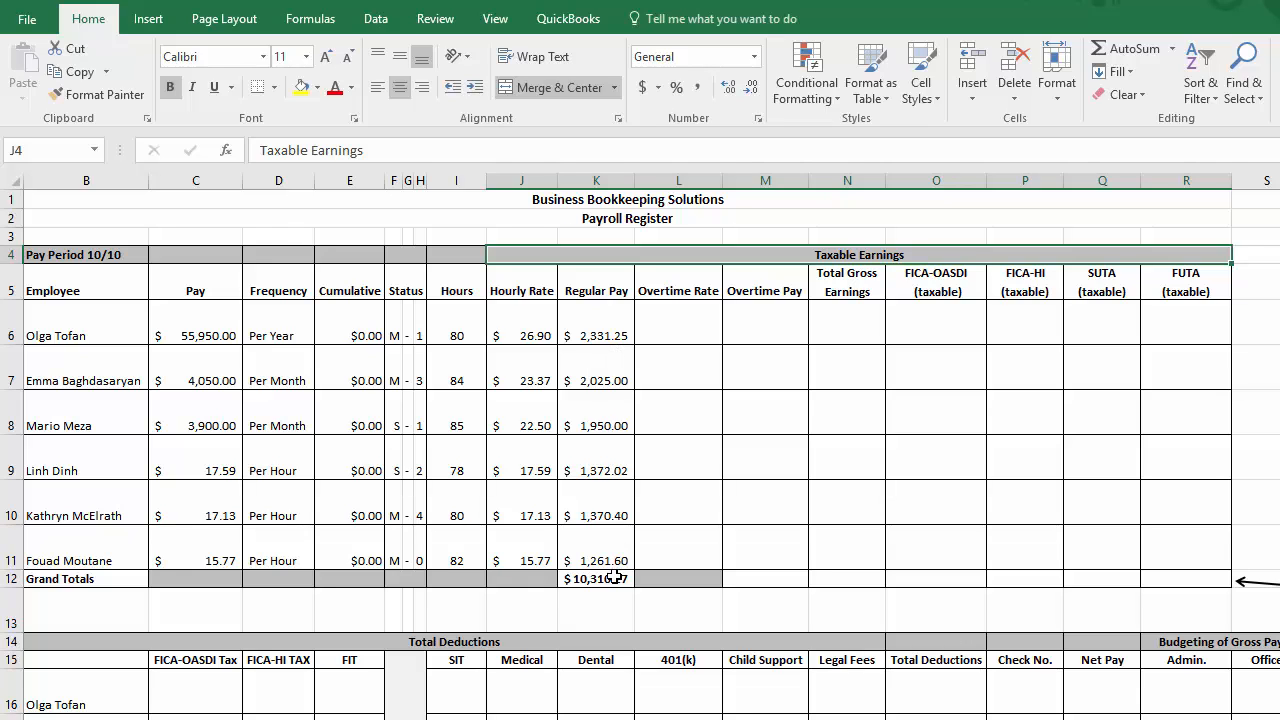
pyautogui.click(614, 578)
pyautogui.press('Delete')
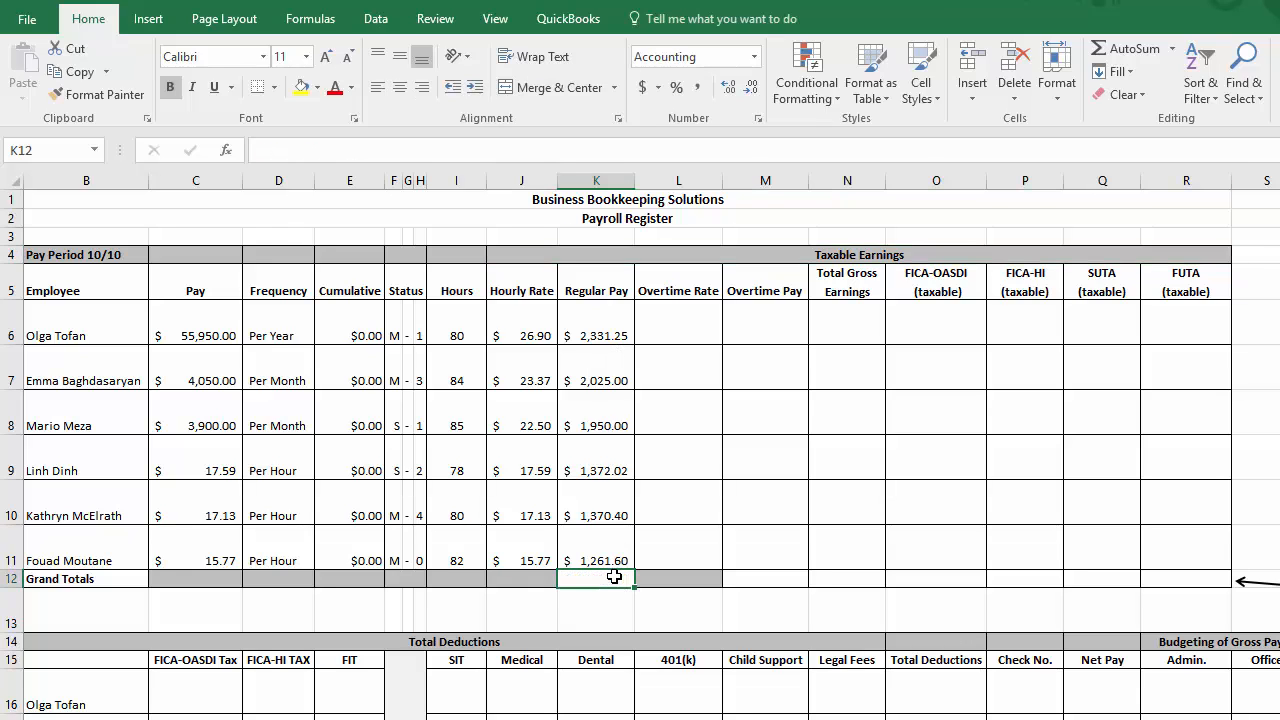
# Step: Total the Regular Pay column in the Grand Totals cell K12 using AutoSum
pyautogui.click(1125, 48)
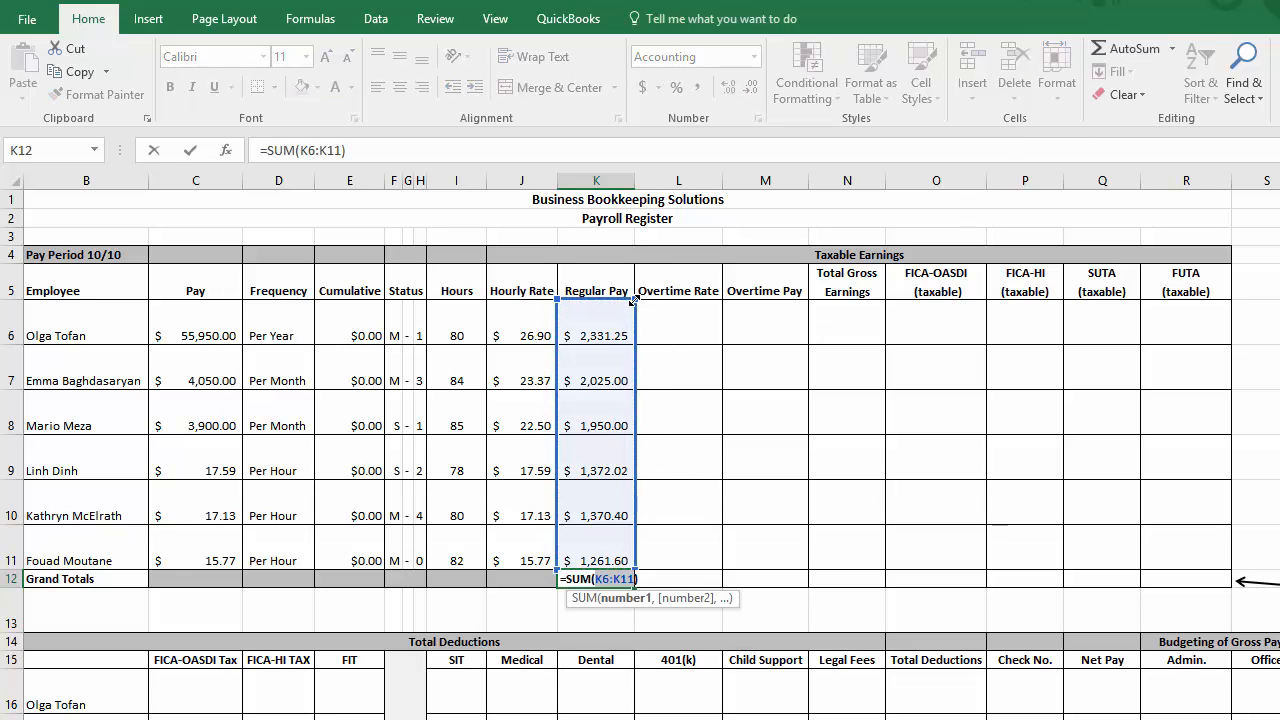
pyautogui.moveTo(633, 295)
pyautogui.mouseDown()
pyautogui.moveTo(637, 263)
pyautogui.moveTo(886, 268)
pyautogui.moveTo(640, 284)
pyautogui.mouseUp()
pyautogui.press('Return')
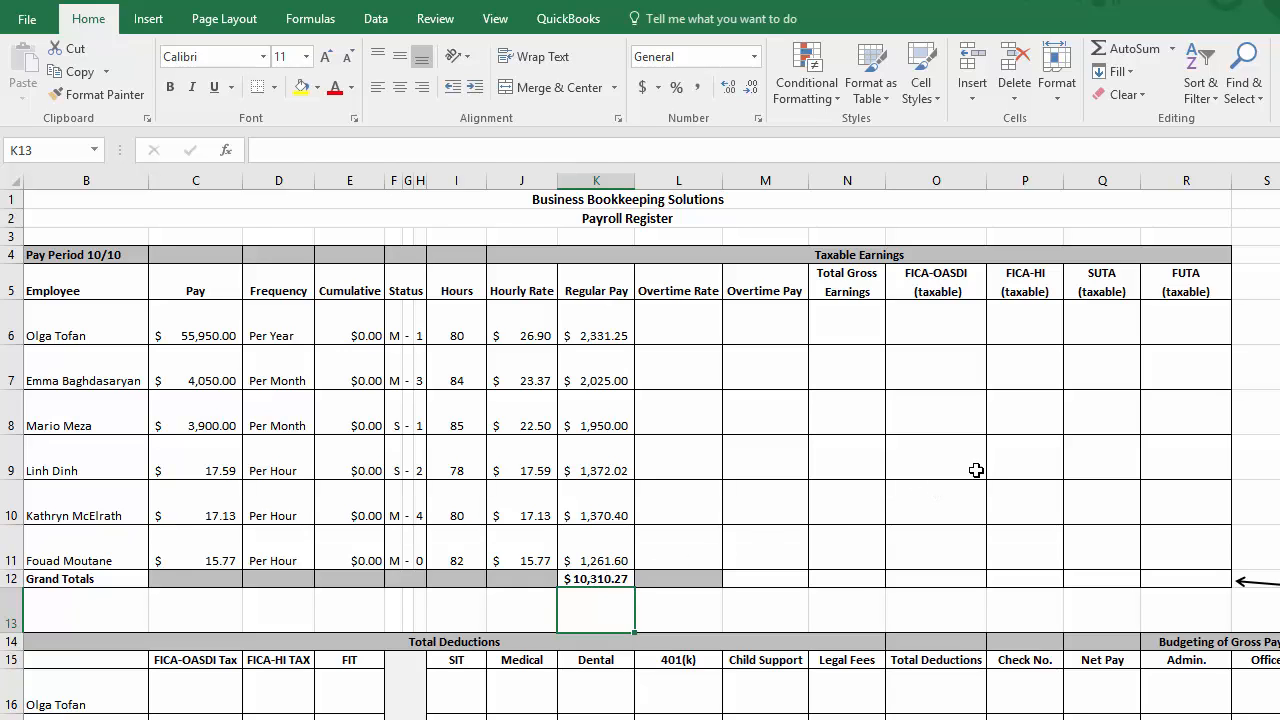
# Step: Insert an AutoSum formula in S6 with its range set to P6:R6
pyautogui.click(1260, 326)
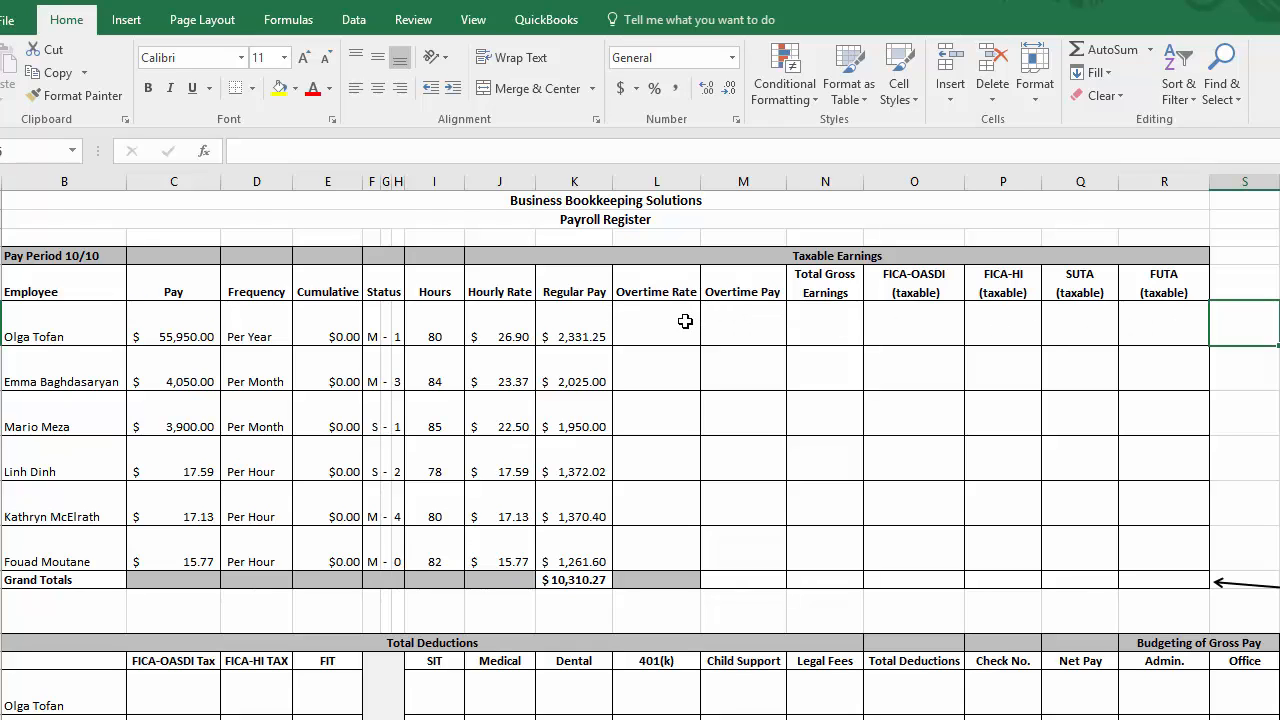
pyautogui.click(1097, 49)
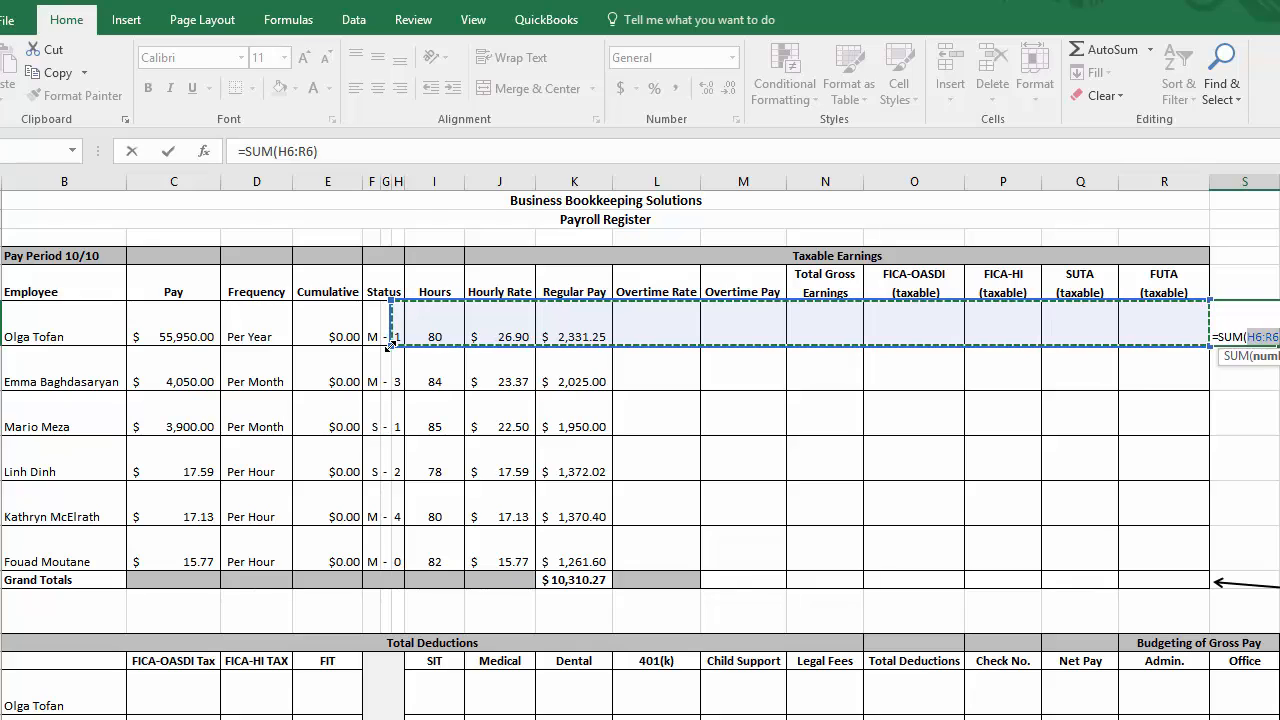
pyautogui.moveTo(390, 345); pyautogui.dragTo(933, 343)
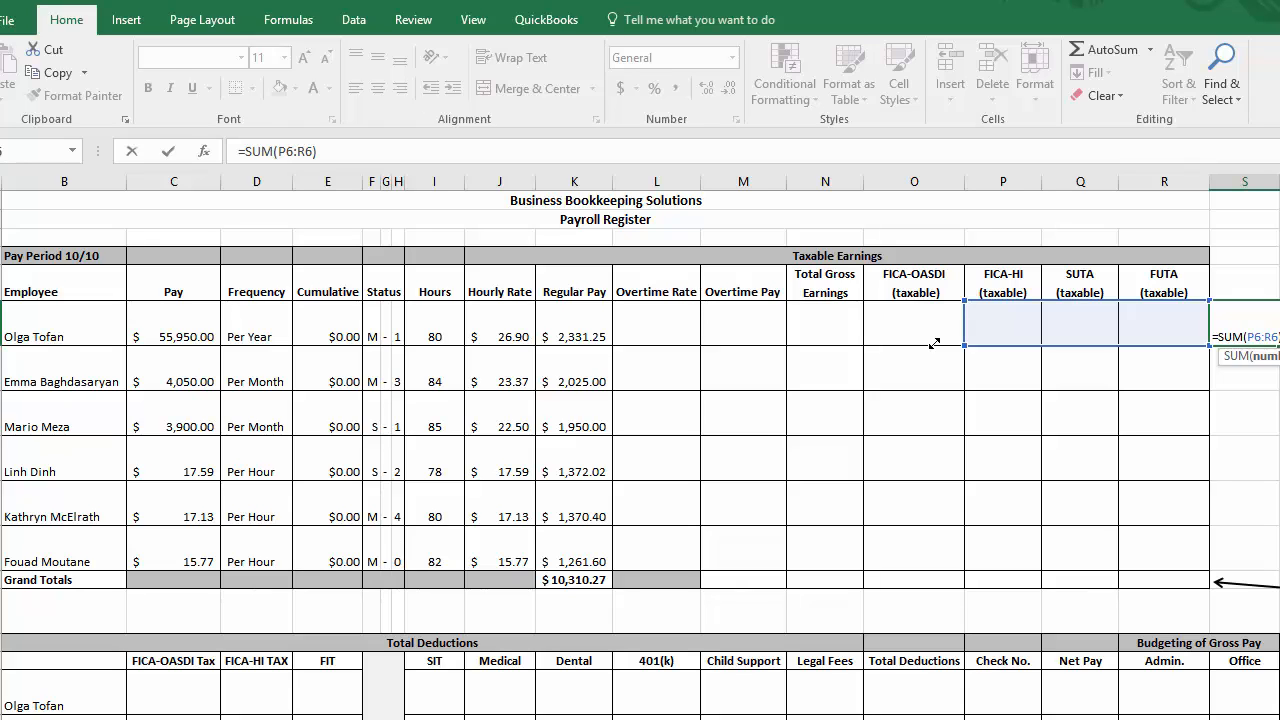
pyautogui.press('Return')
# Step: Enter 1, 2 and 3 in the FICA-HI, SUTA and FUTA cells P6, Q6 and R6
pyautogui.click(1018, 330)
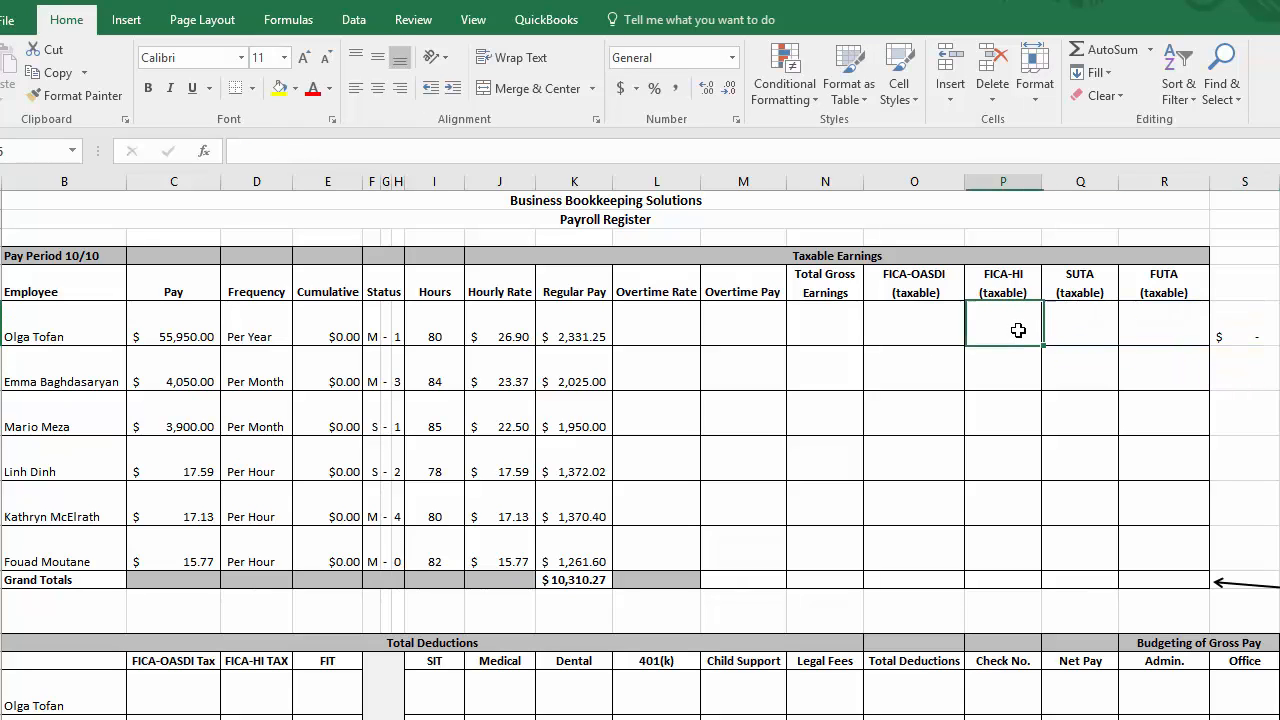
pyautogui.write('1')
pyautogui.press('Tab')
pyautogui.write('2')
pyautogui.press('Tab')
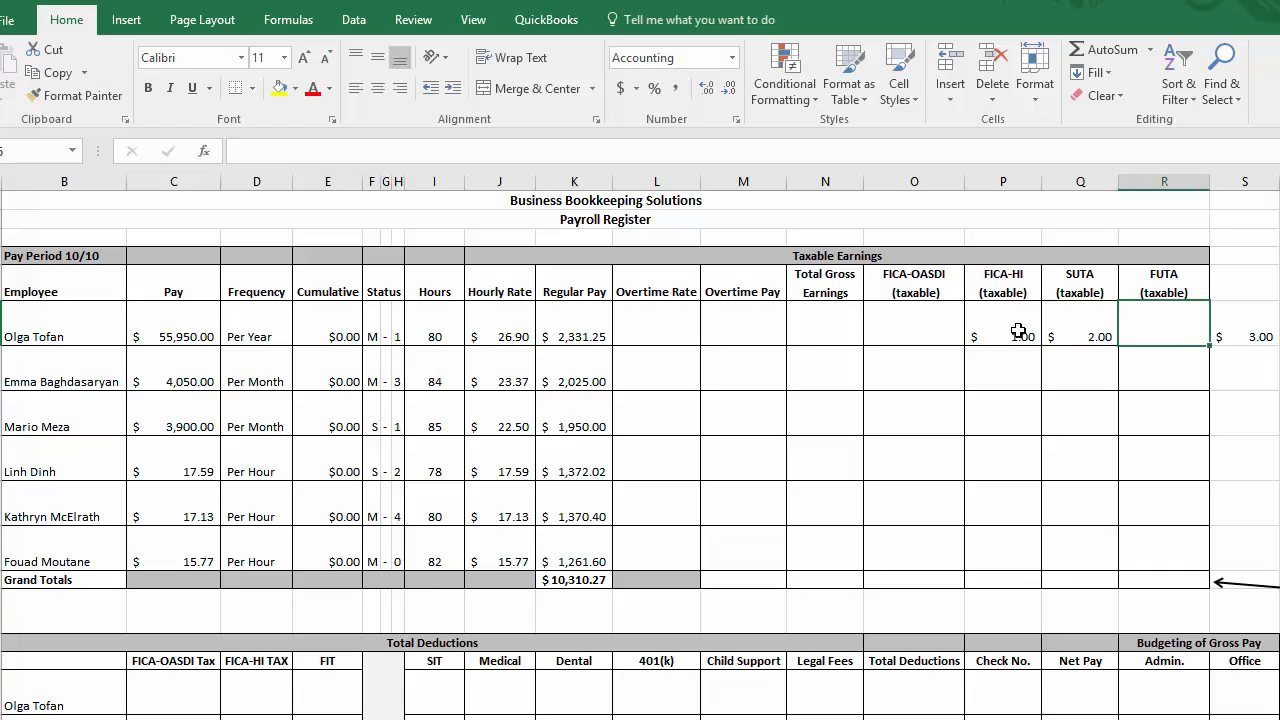
pyautogui.write('3')
pyautogui.press('Tab')
pyautogui.press('Left')
pyautogui.press('Return')
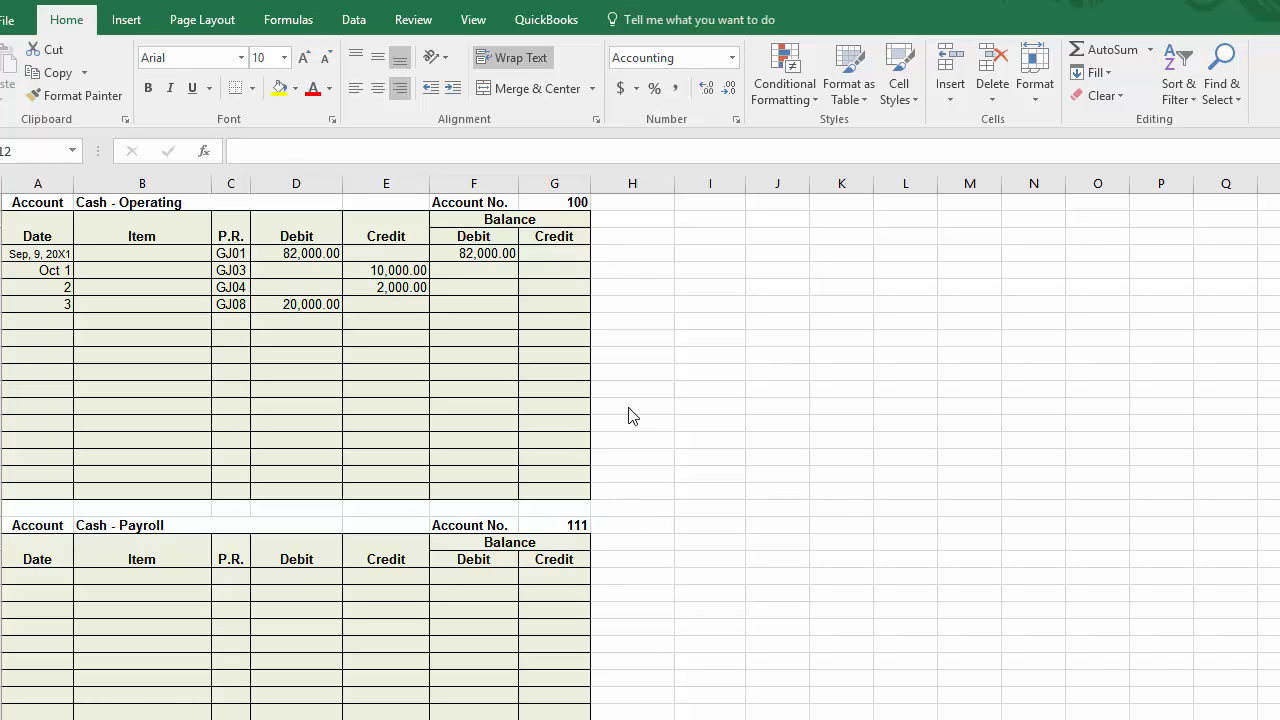
# Step: Enter the formula =F4-E5 in the Cash - Operating debit balance cell F5 for the Oct 1 entry
pyautogui.click(497, 268)
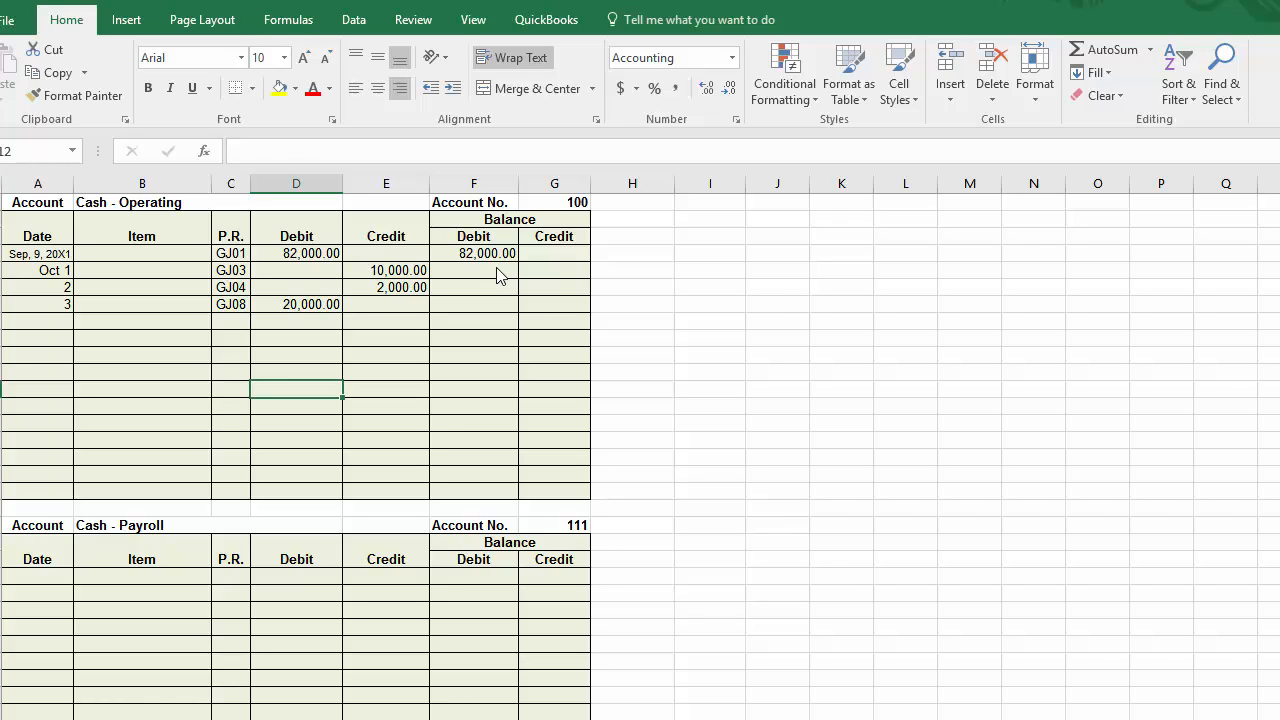
pyautogui.click(497, 270)
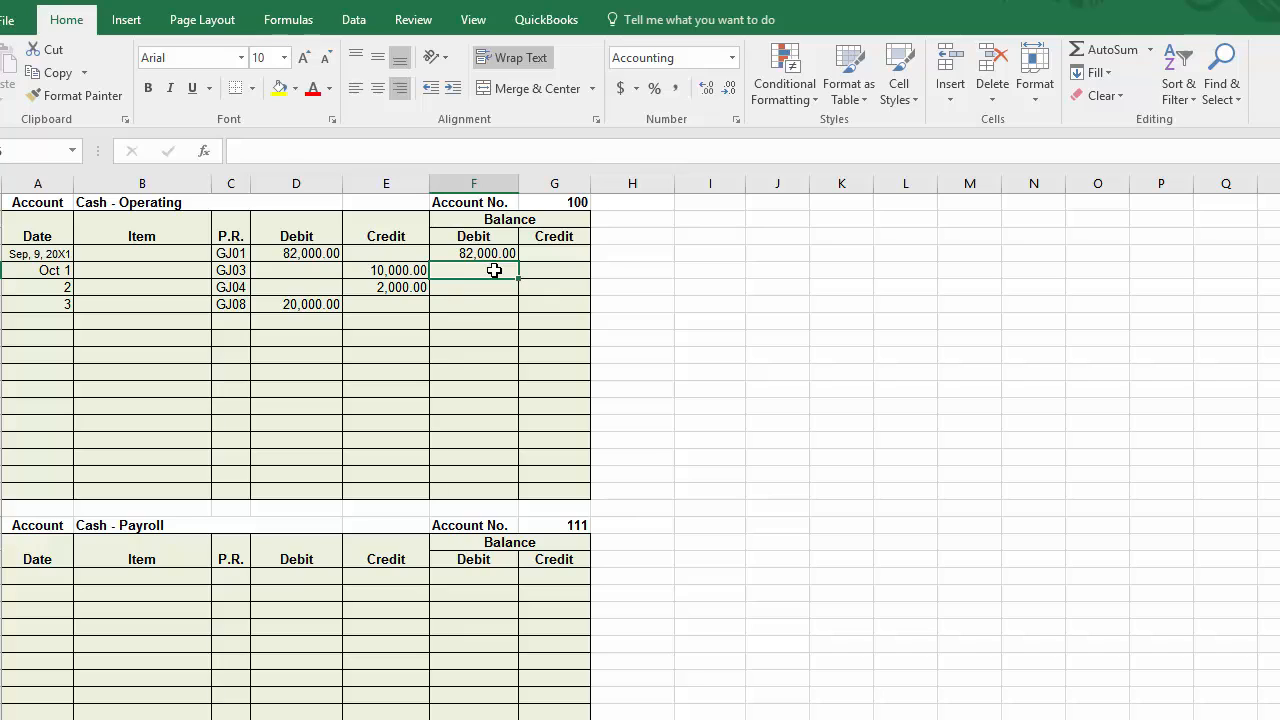
pyautogui.write('=')
pyautogui.click(491, 252)
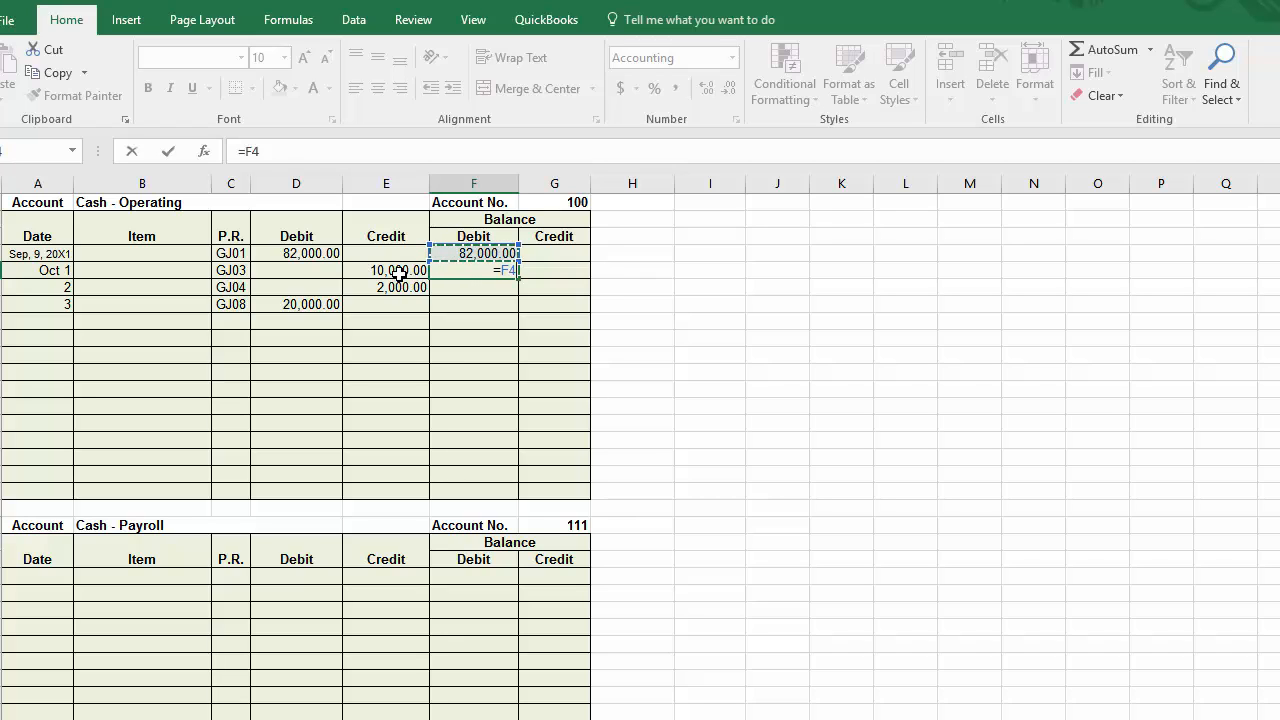
pyautogui.write('-')
pyautogui.click(396, 272)
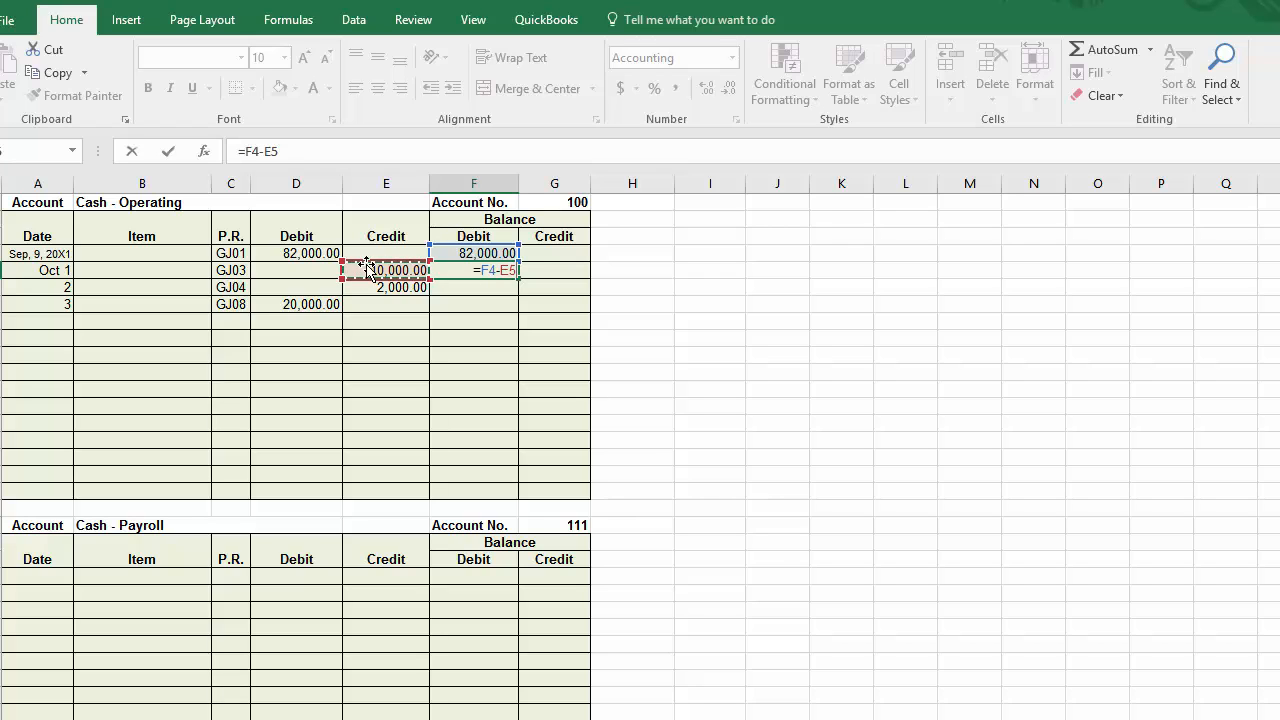
pyautogui.press('Return')
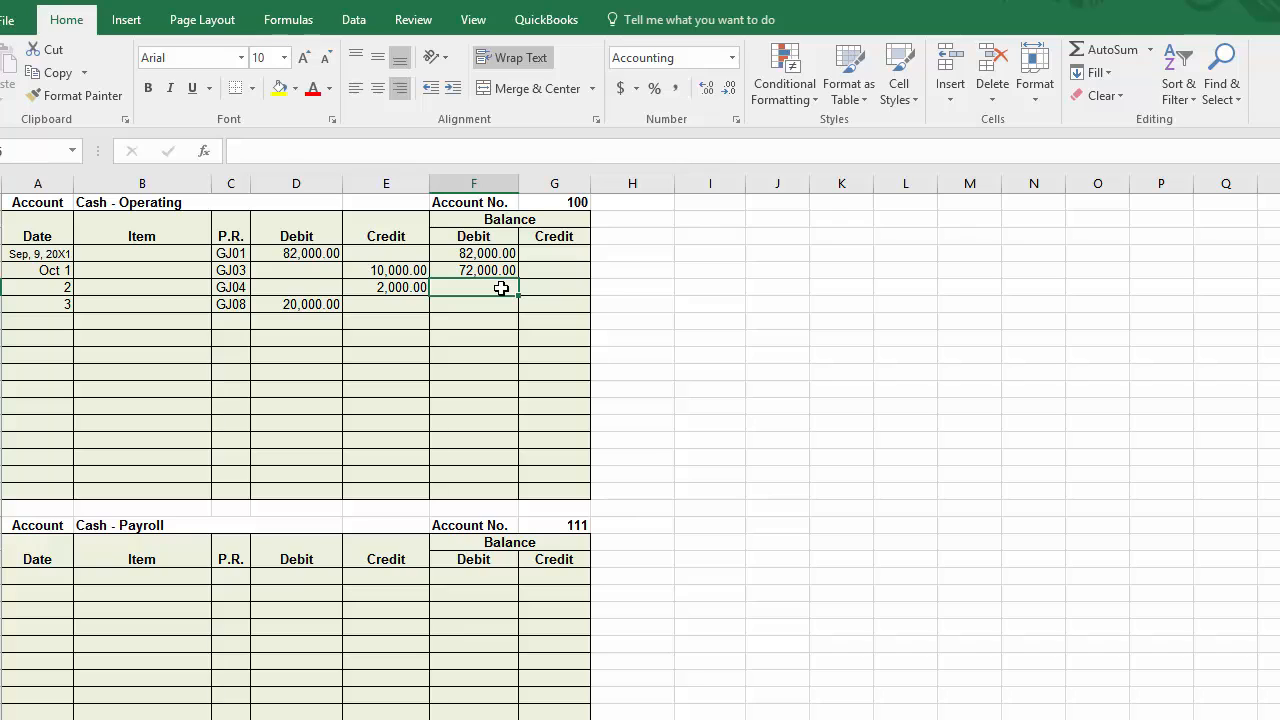
# Step: Calculate the debit balance for the GJ04 entry in F6 with the formula =F5-E6
pyautogui.write('=')
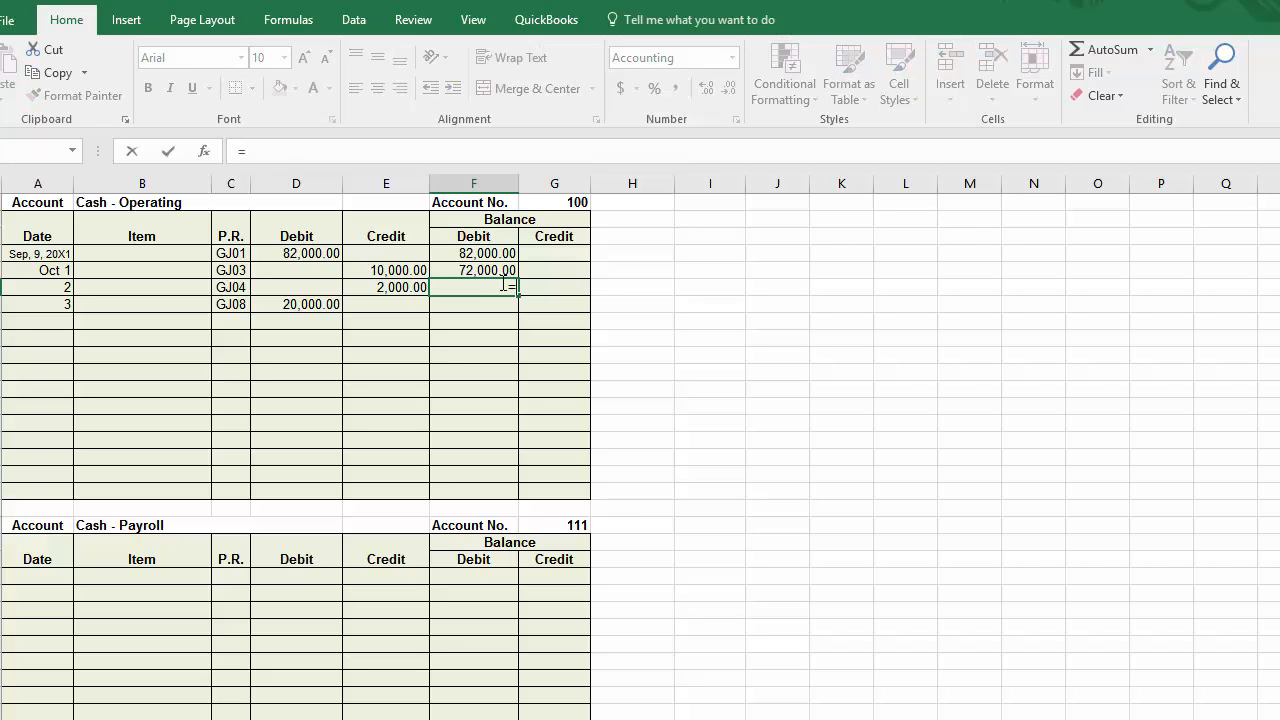
pyautogui.click(485, 271)
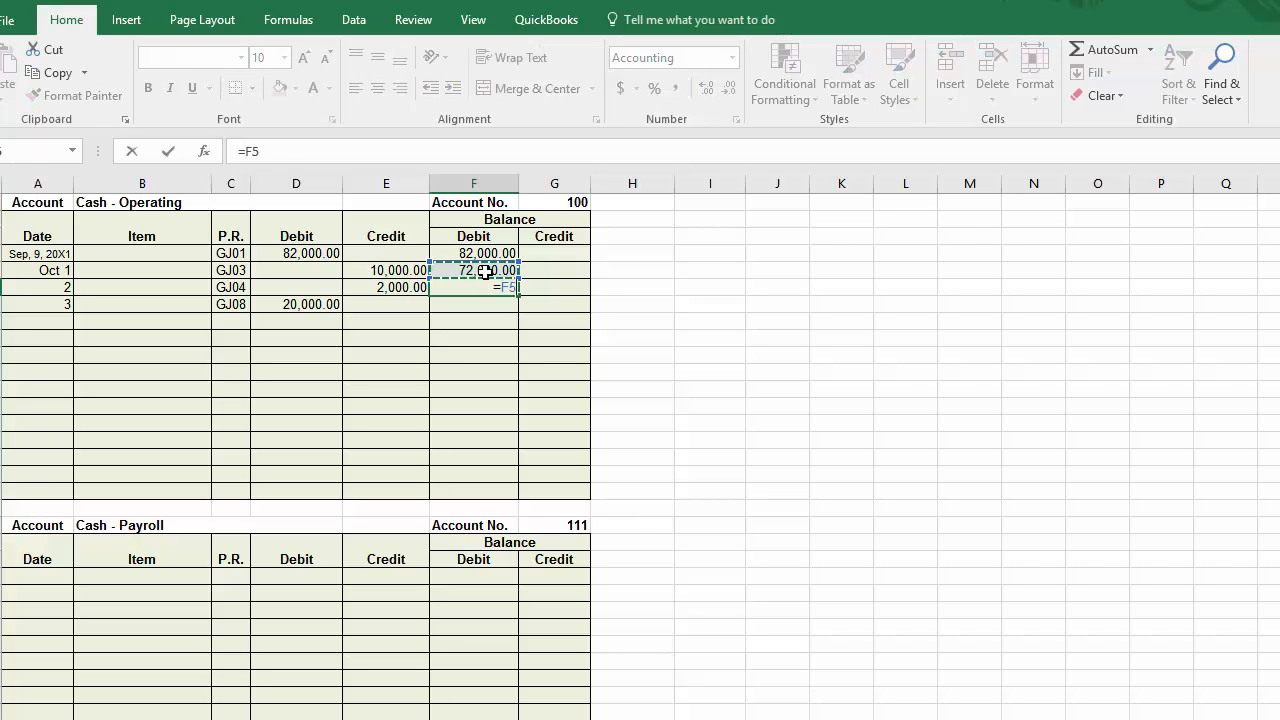
pyautogui.write('-')
pyautogui.click(400, 287)
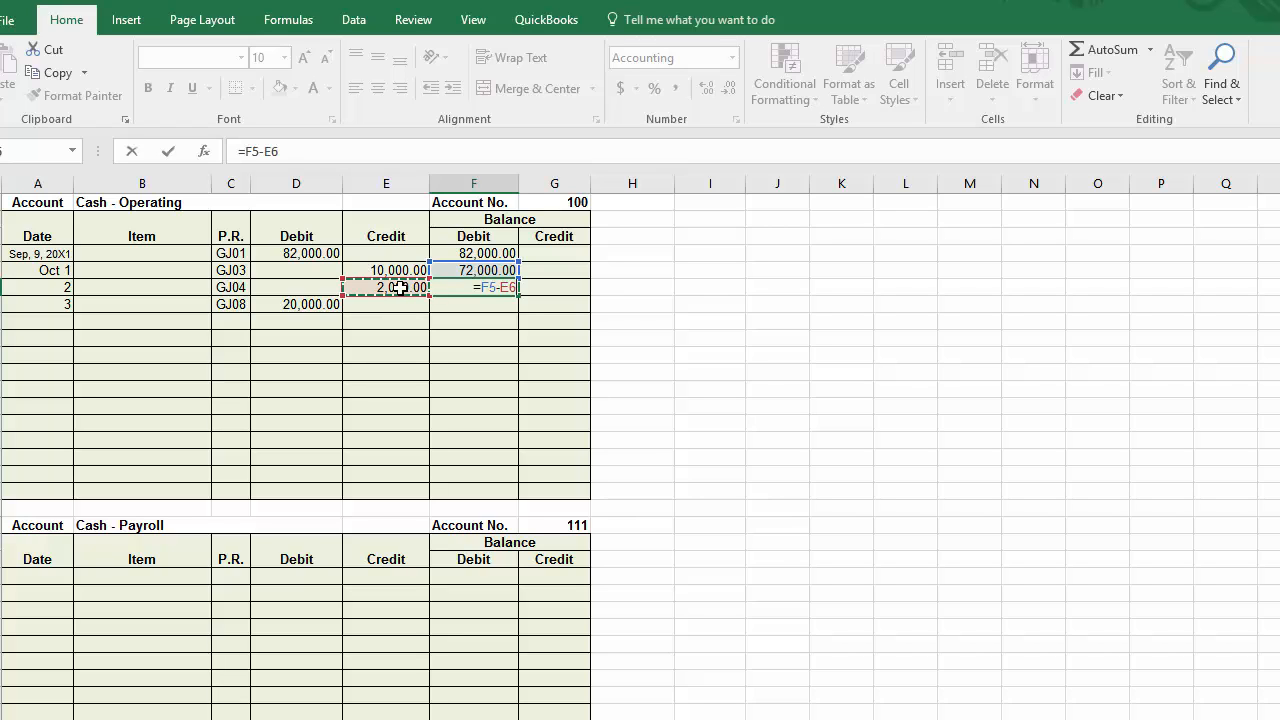
pyautogui.press('Return')
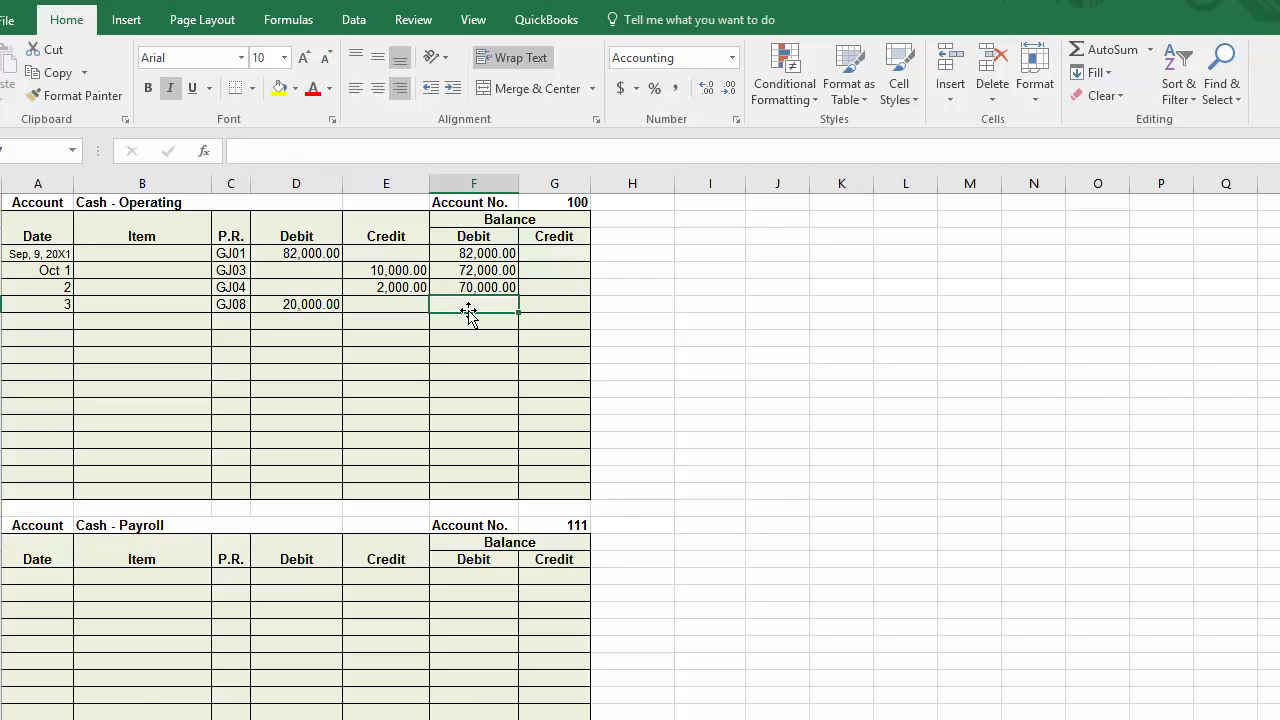
# Step: Calculate the debit balance for the GJ08 entry in F7 with =F6+D7 and remove the cell's italic formatting
pyautogui.write('=')
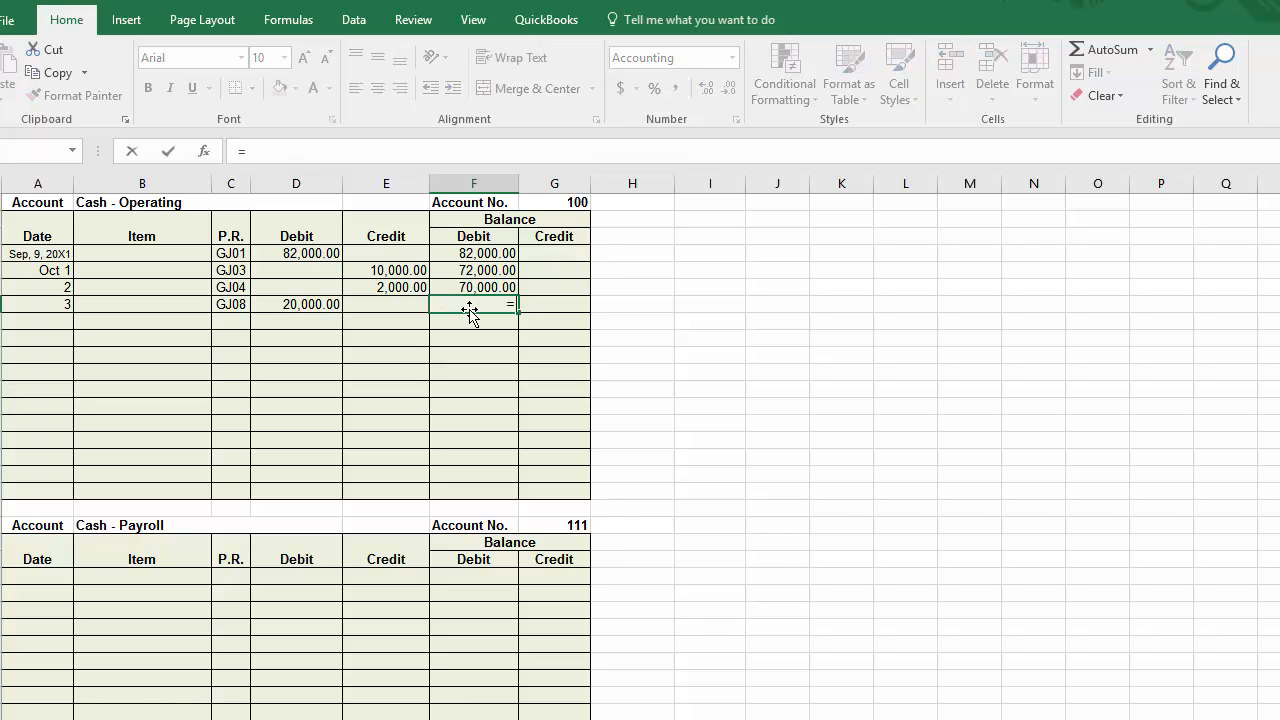
pyautogui.click(474, 286)
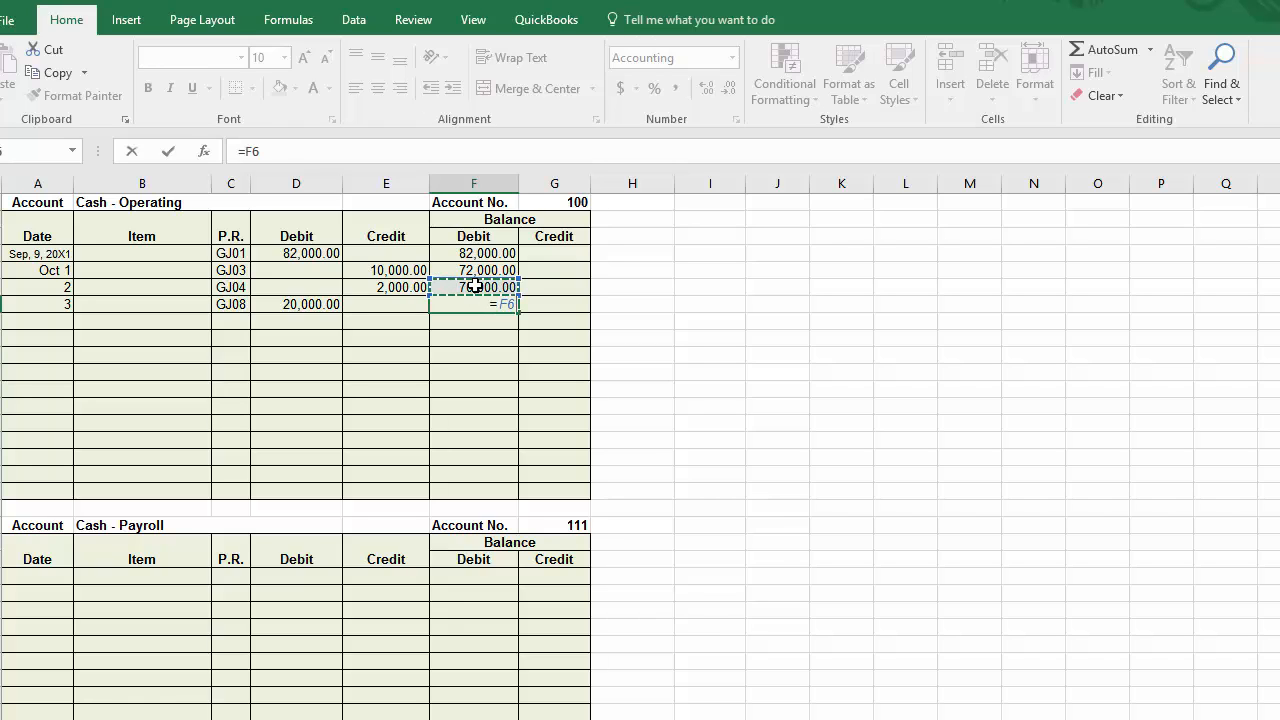
pyautogui.write('+')
pyautogui.click(313, 304)
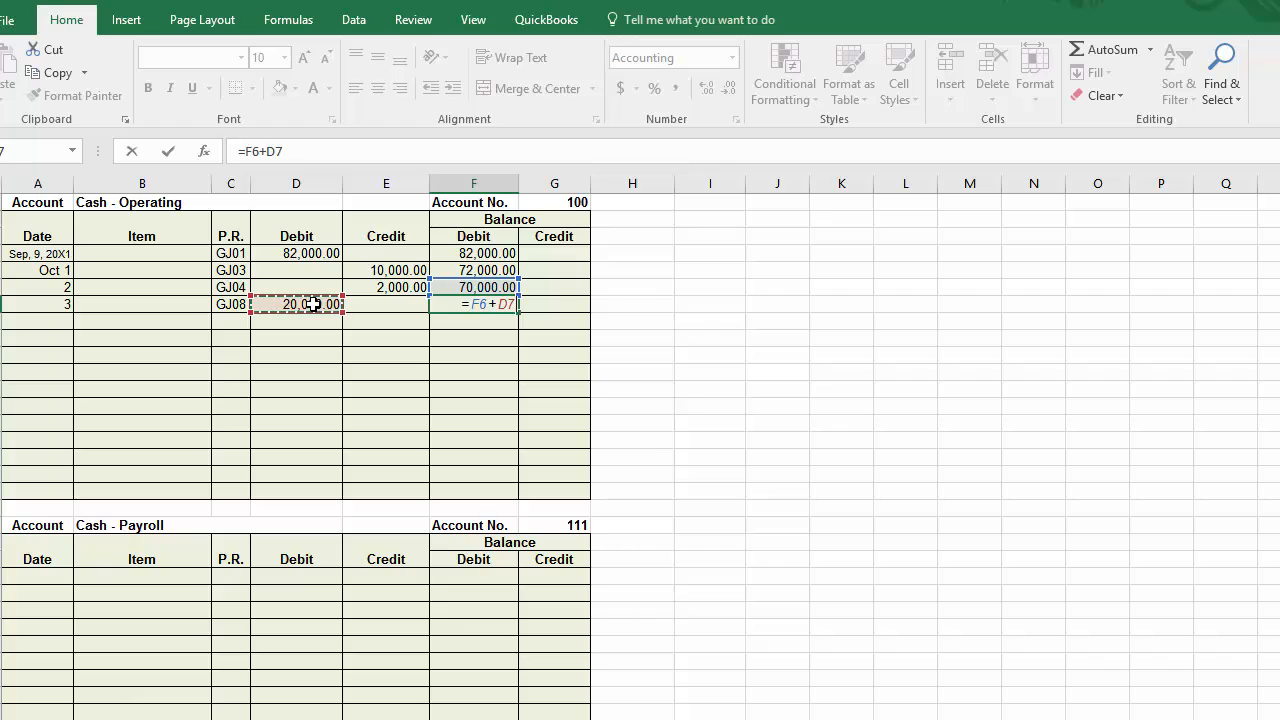
pyautogui.press('Return')
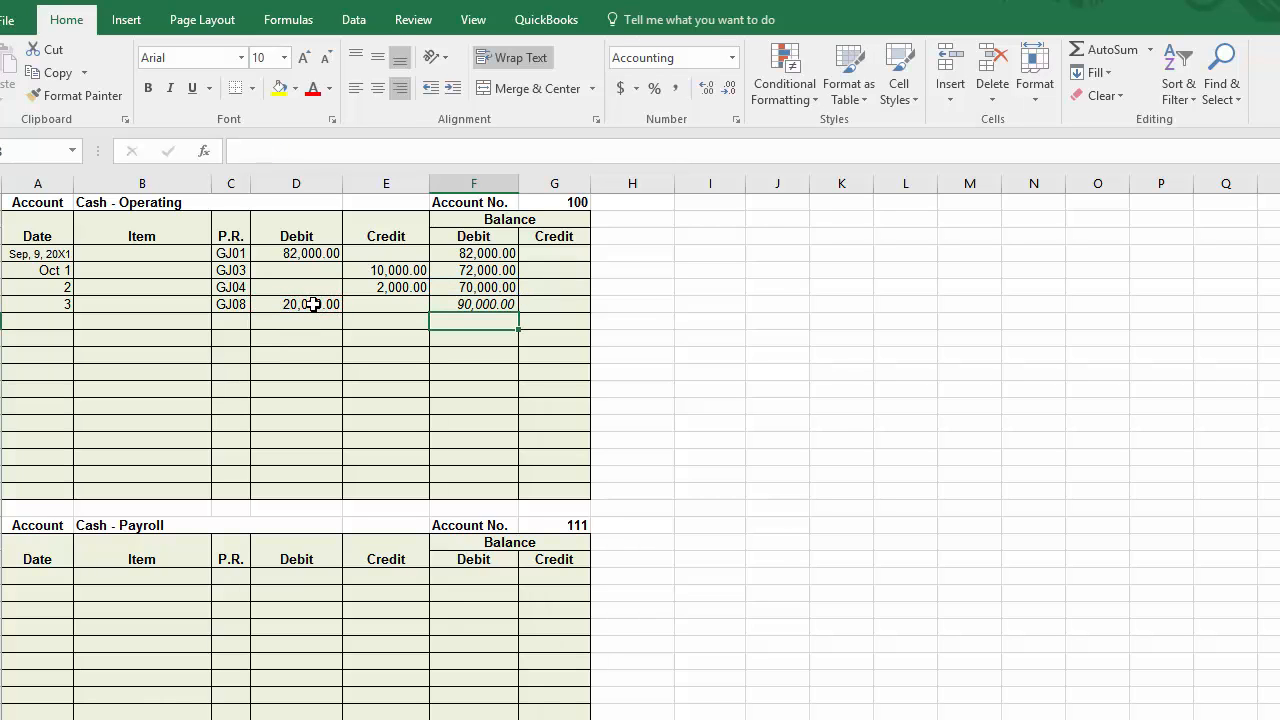
pyautogui.click(458, 300)
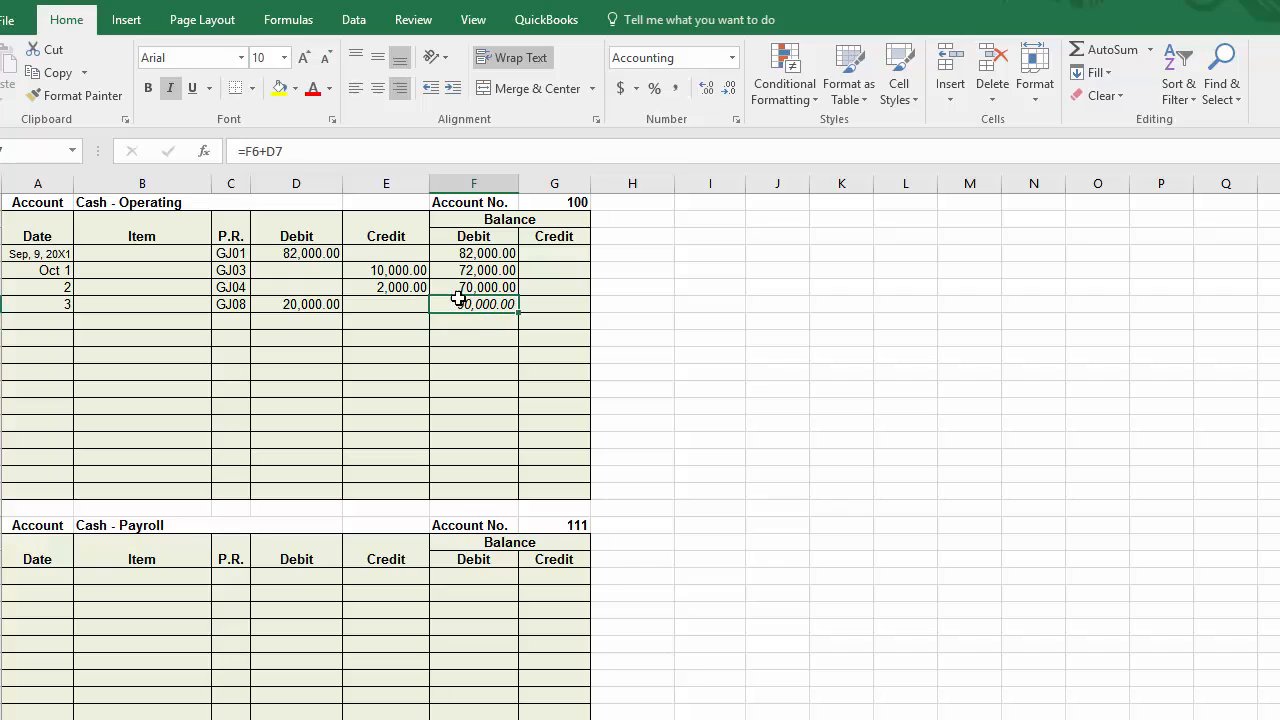
pyautogui.click(171, 89)
# Step: Clear the debit balance formulas from F7, F6 and F5
pyautogui.press('Delete')
pyautogui.press('Up')
pyautogui.press('Delete')
pyautogui.press('Up')
pyautogui.press('Delete')
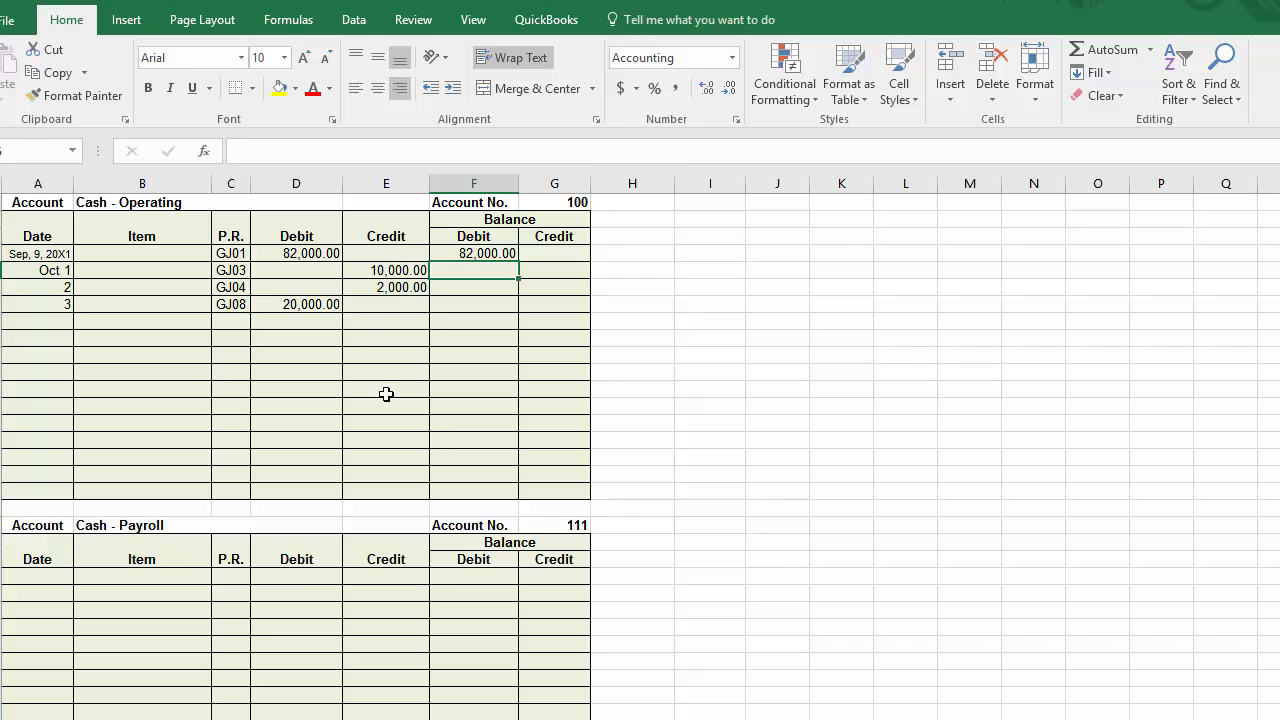
# Step: Enter the running balance formula =F4+D5-E5 in the debit balance cell F5
pyautogui.write('=')
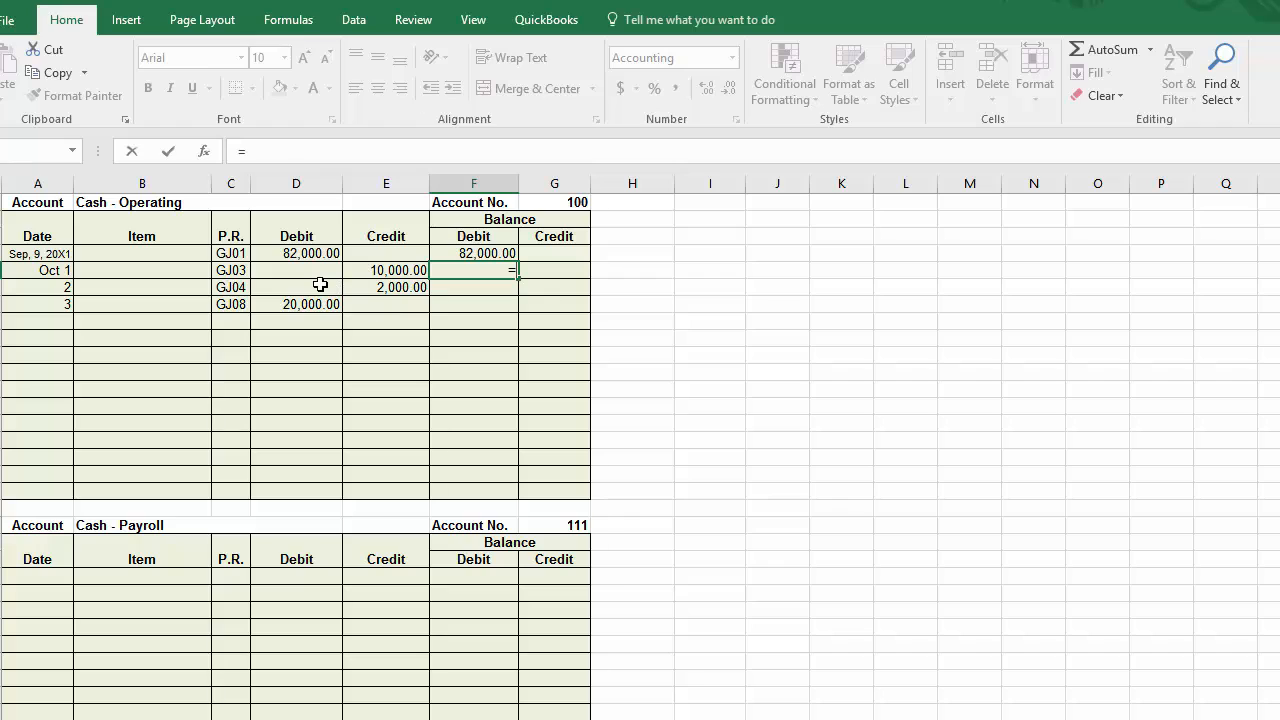
pyautogui.click(485, 254)
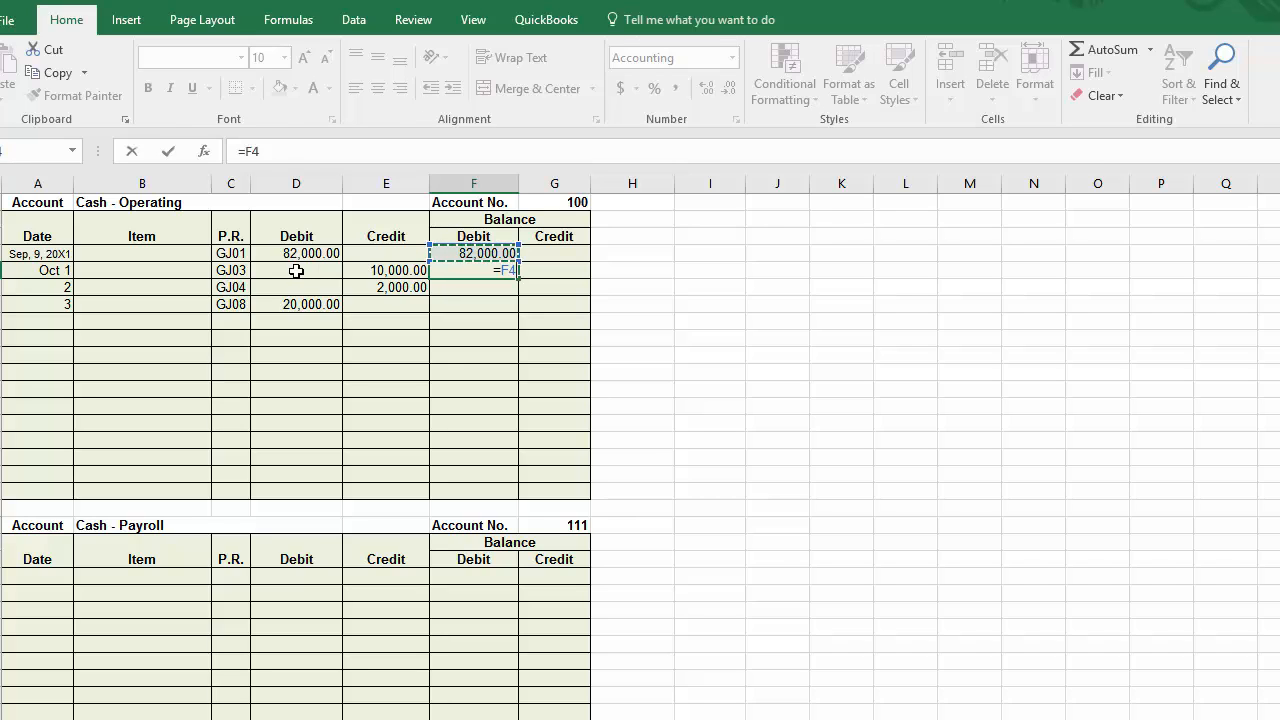
pyautogui.write('+')
pyautogui.click(298, 270)
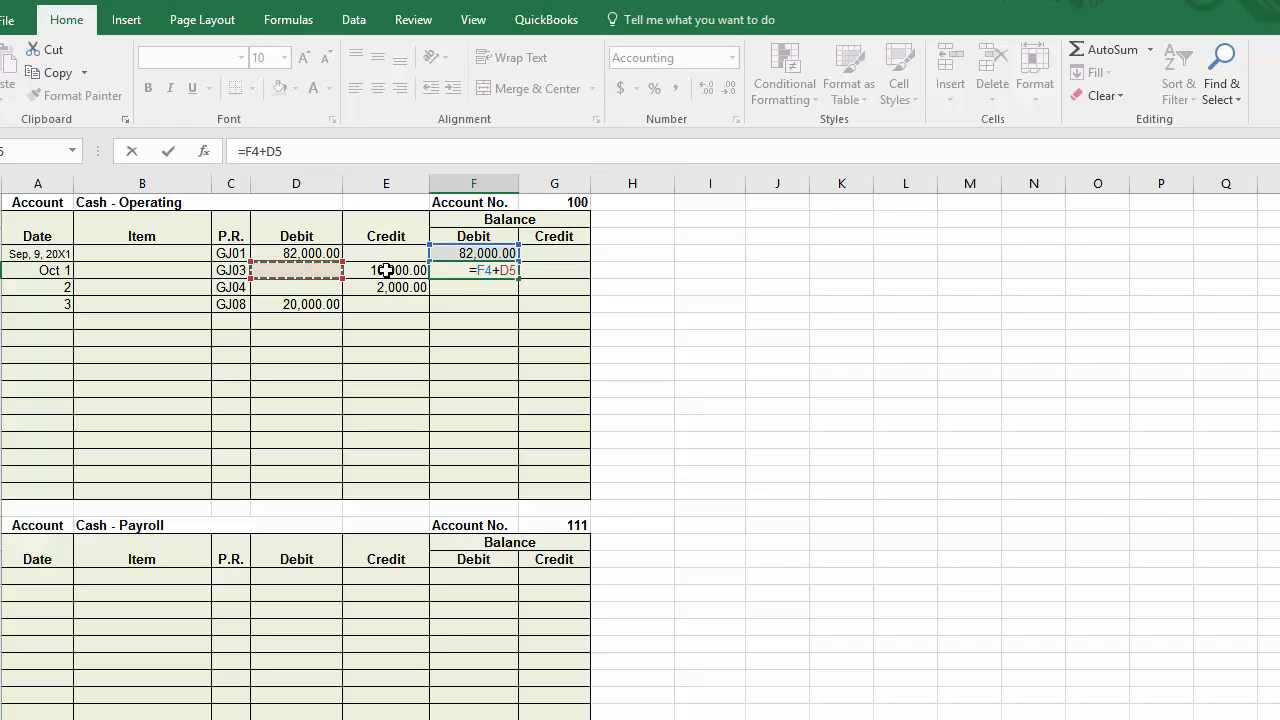
pyautogui.write('-')
pyautogui.click(386, 270)
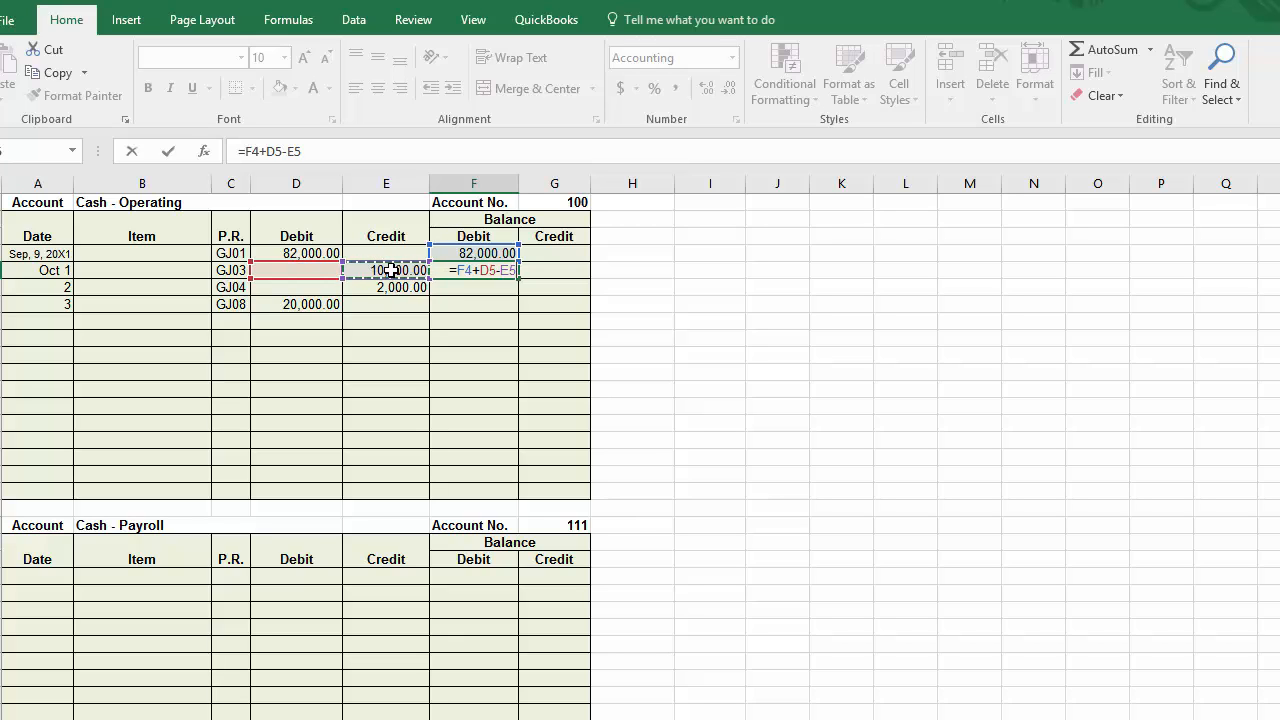
pyautogui.press('Return')
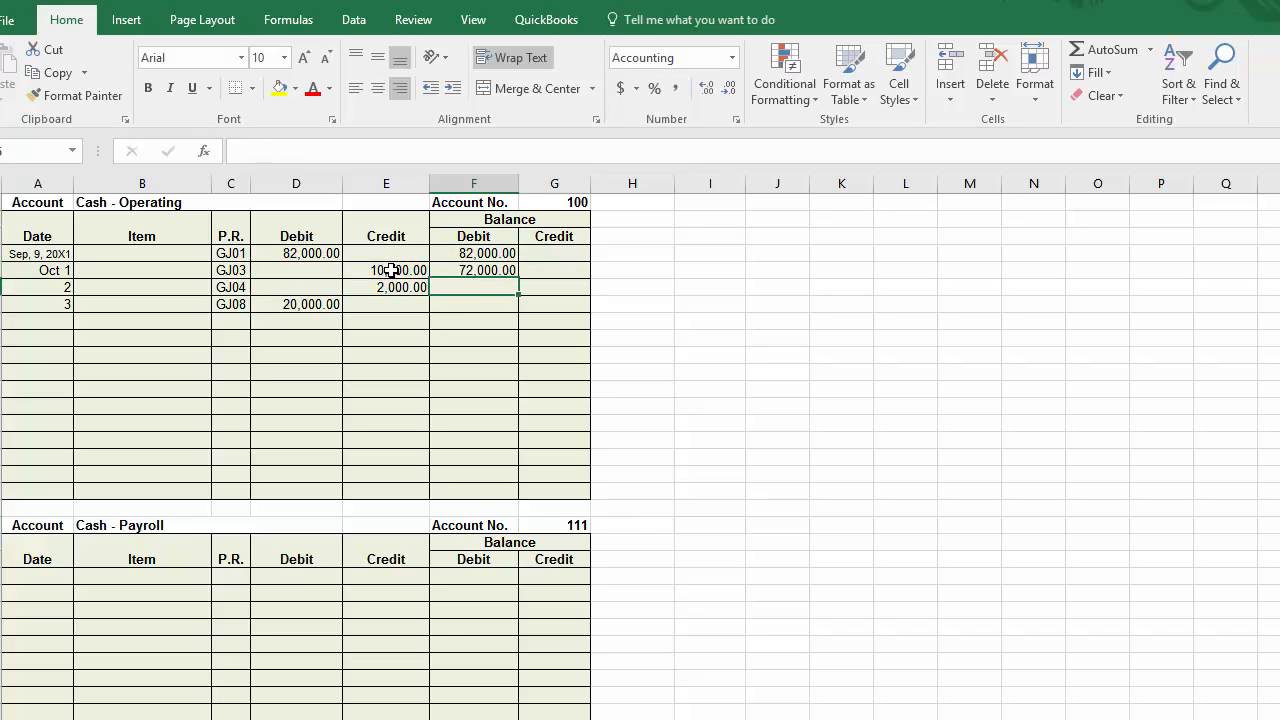
# Step: Fill the running balance formula from F5 down to F6, and from F6 down to F7
pyautogui.click(498, 270)
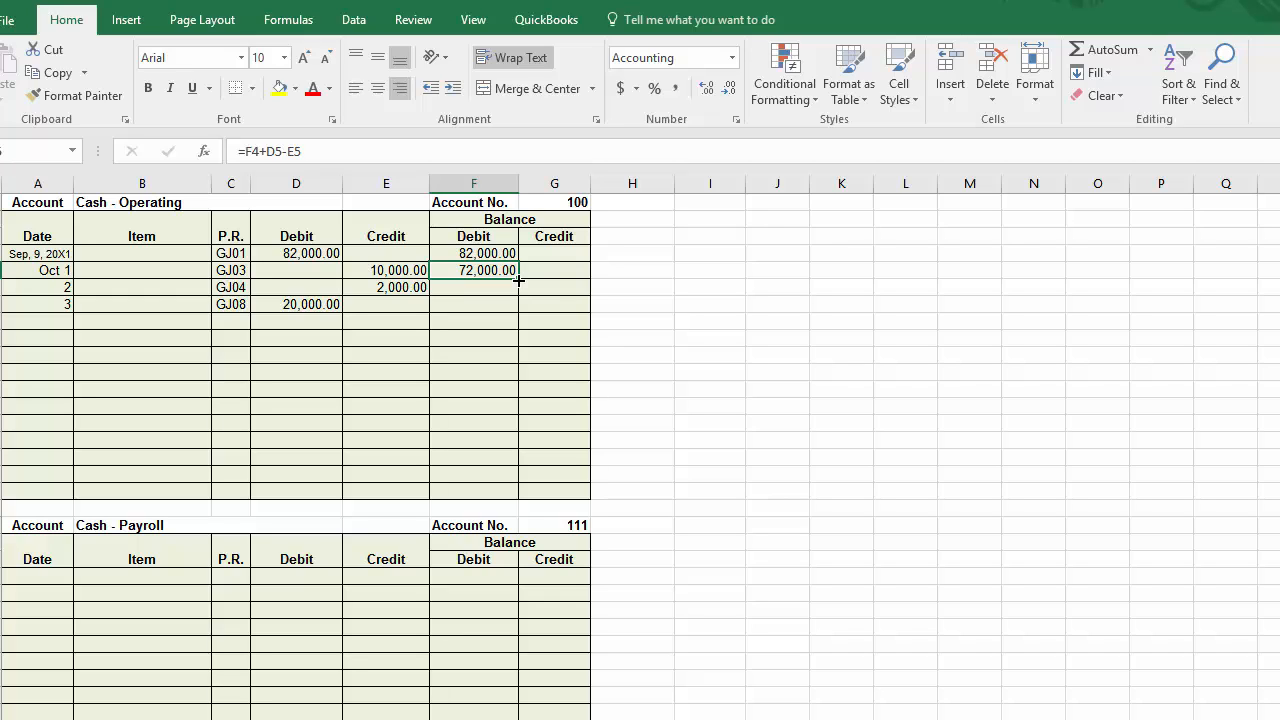
pyautogui.moveTo(519, 281); pyautogui.dragTo(516, 290)
pyautogui.moveTo(516, 290); pyautogui.dragTo(516, 290)
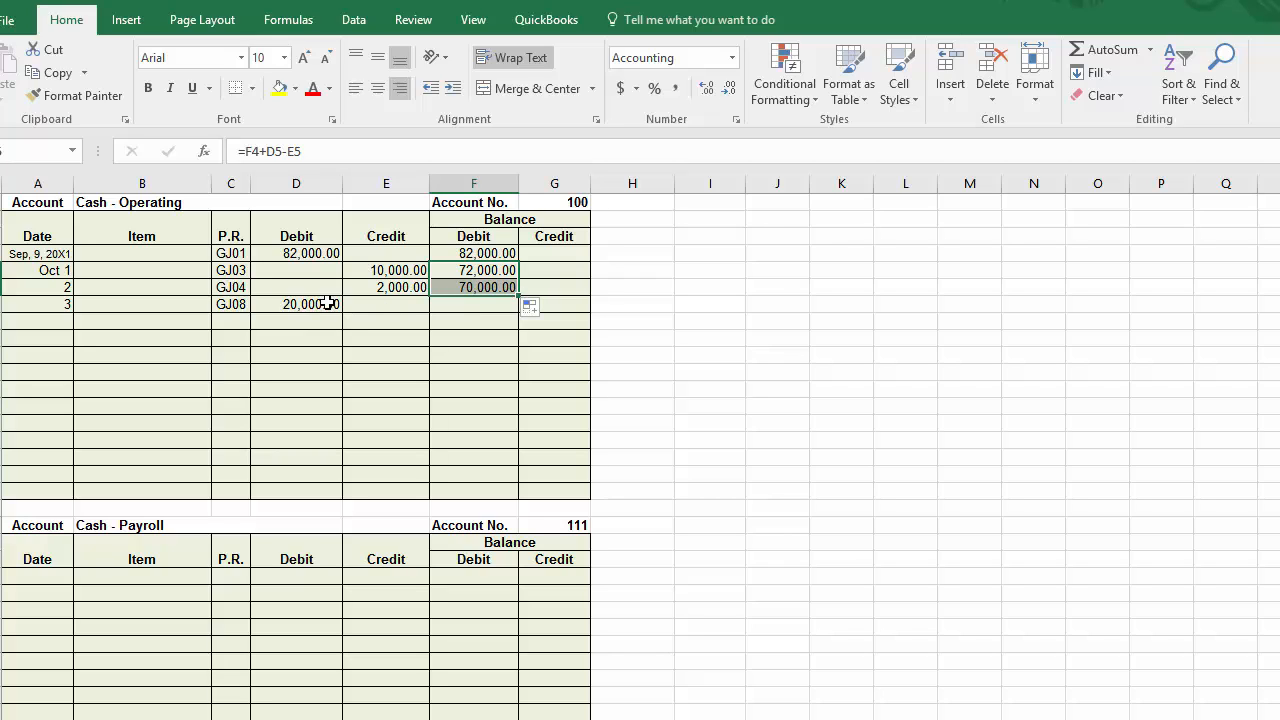
pyautogui.click(485, 289)
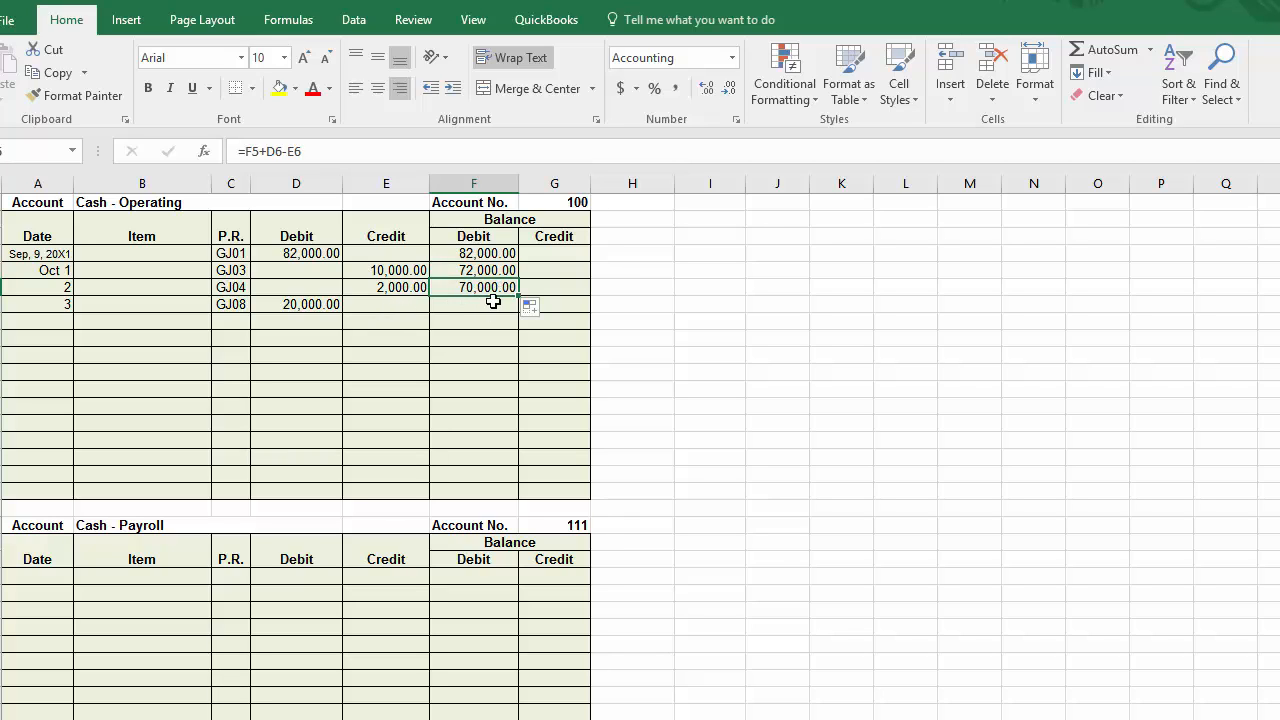
pyautogui.moveTo(517, 291); pyautogui.dragTo(518, 306)
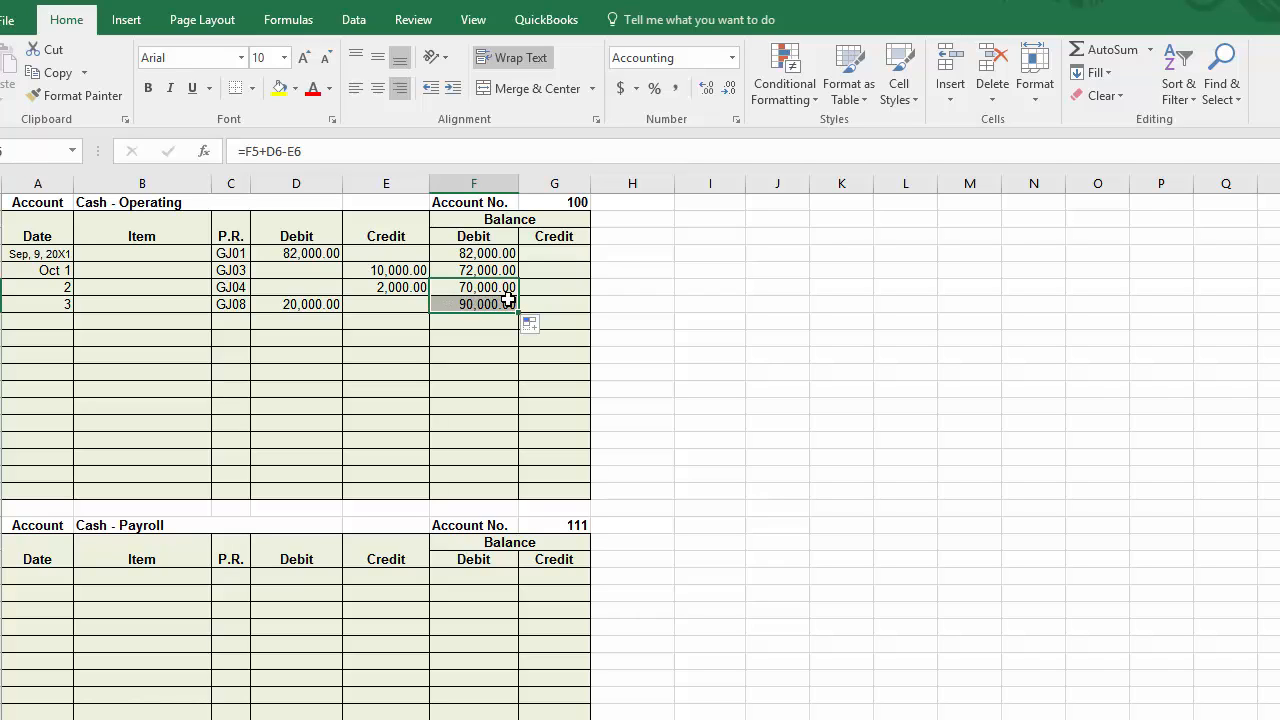
# Step: Undo the two single-row fills and fill the formula from F5 down through F18, the account's last row
pyautogui.hotkey('ctrl', 'z')
pyautogui.hotkey('ctrl', 'z')
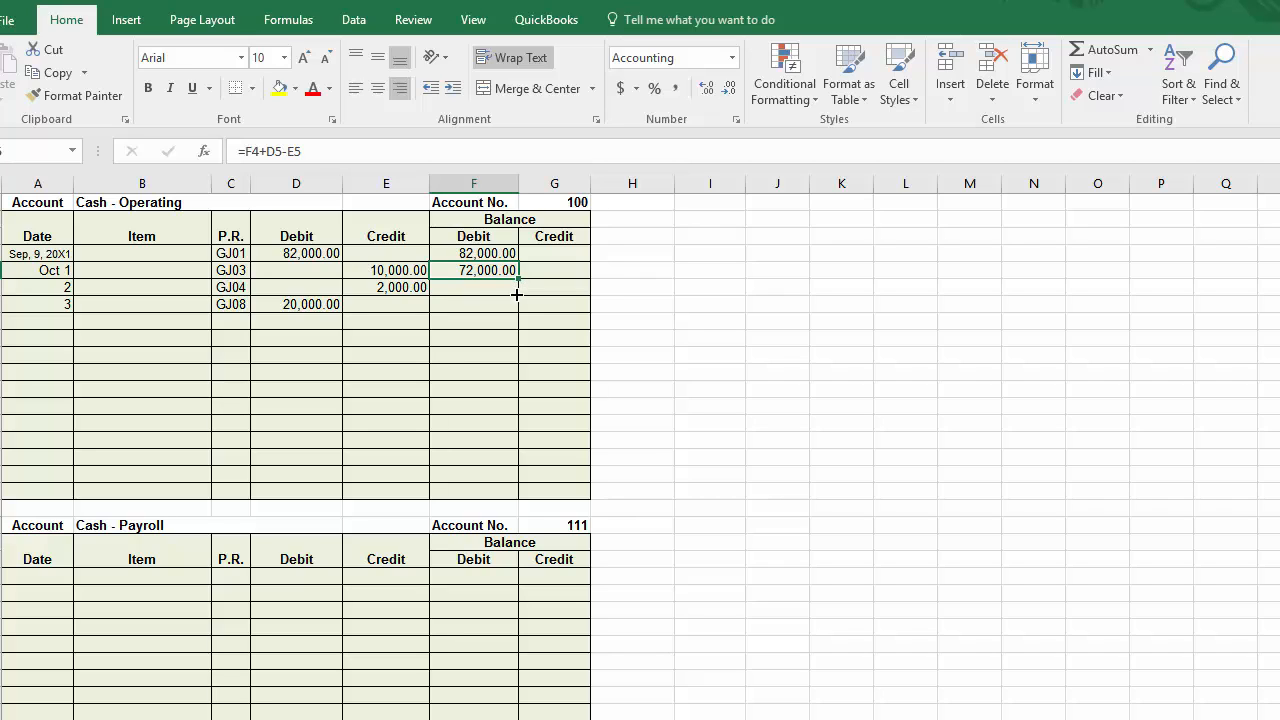
pyautogui.moveTo(517, 294); pyautogui.dragTo(521, 496)
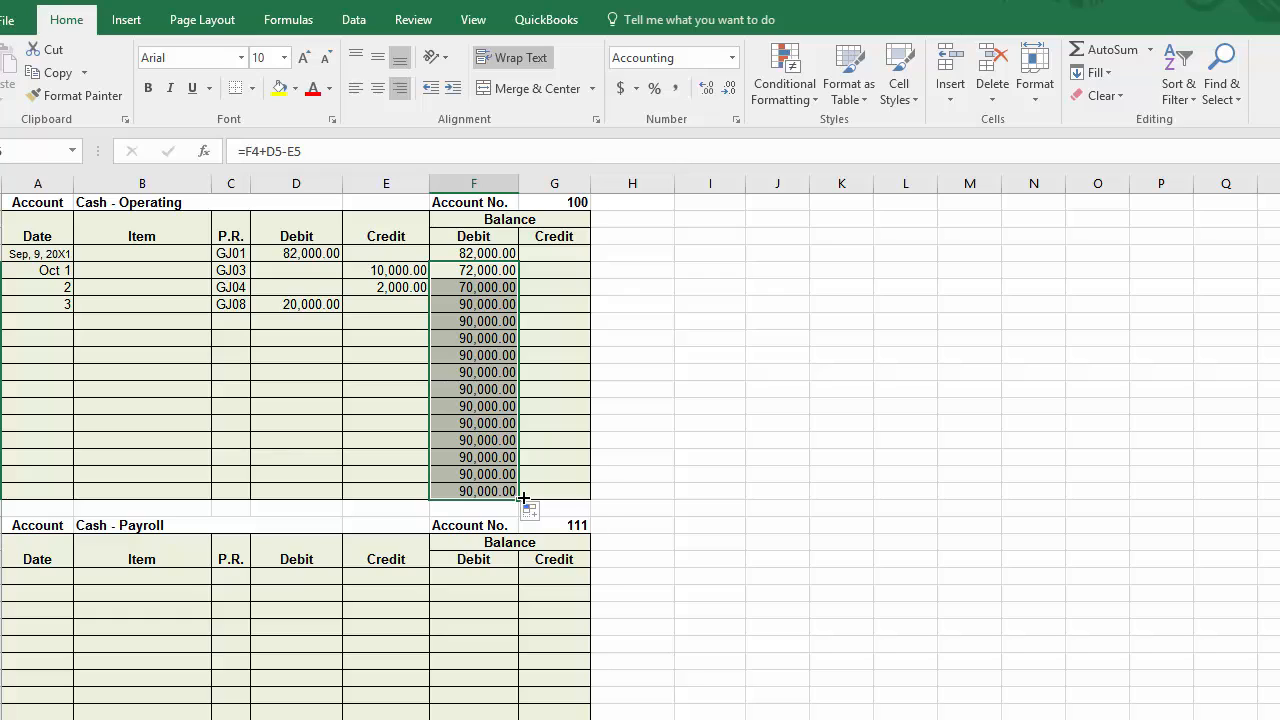
# Step: Enter credits of 1000 in E8 and 9000 in E9 of the Cash - Operating account
pyautogui.click(371, 320)
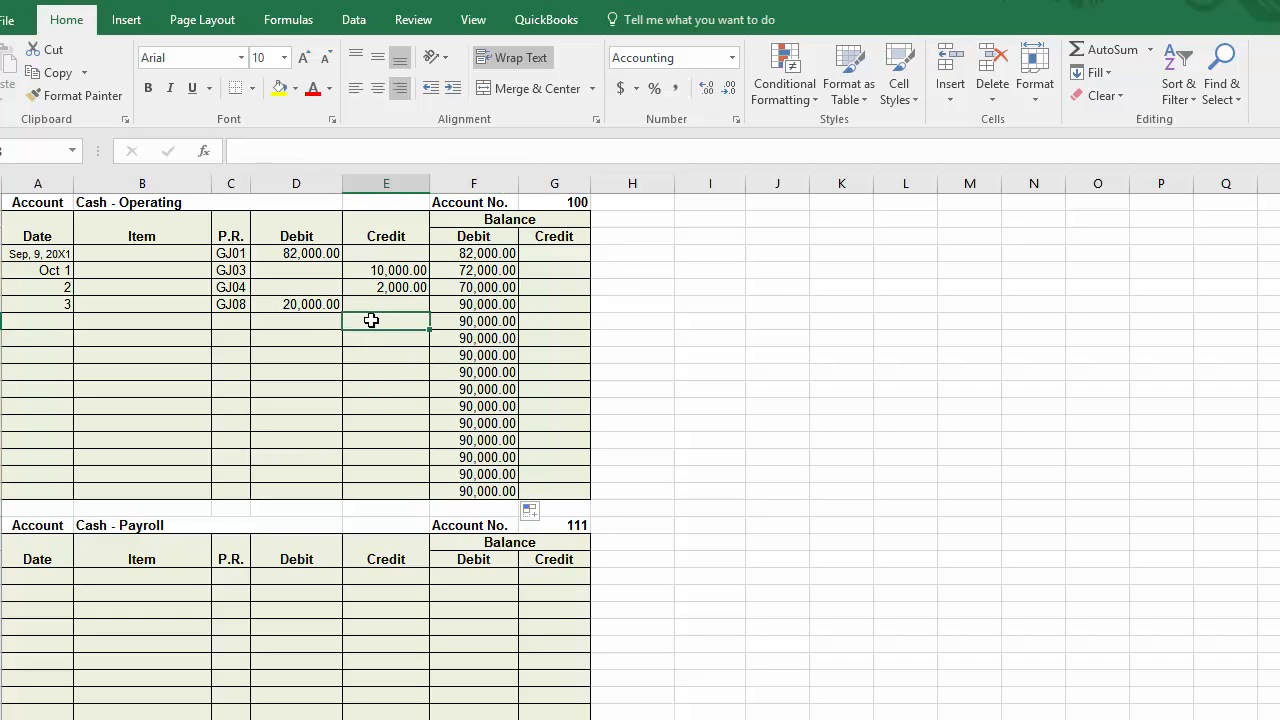
pyautogui.write('1000')
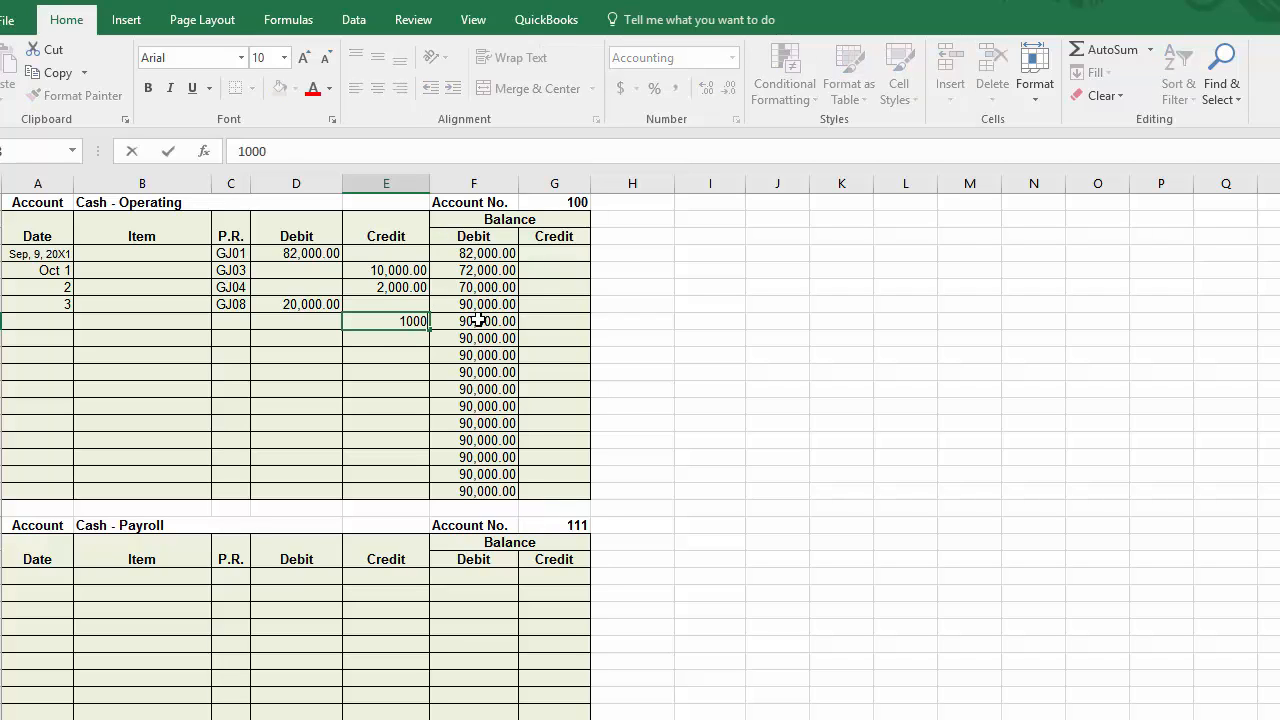
pyautogui.press('Return')
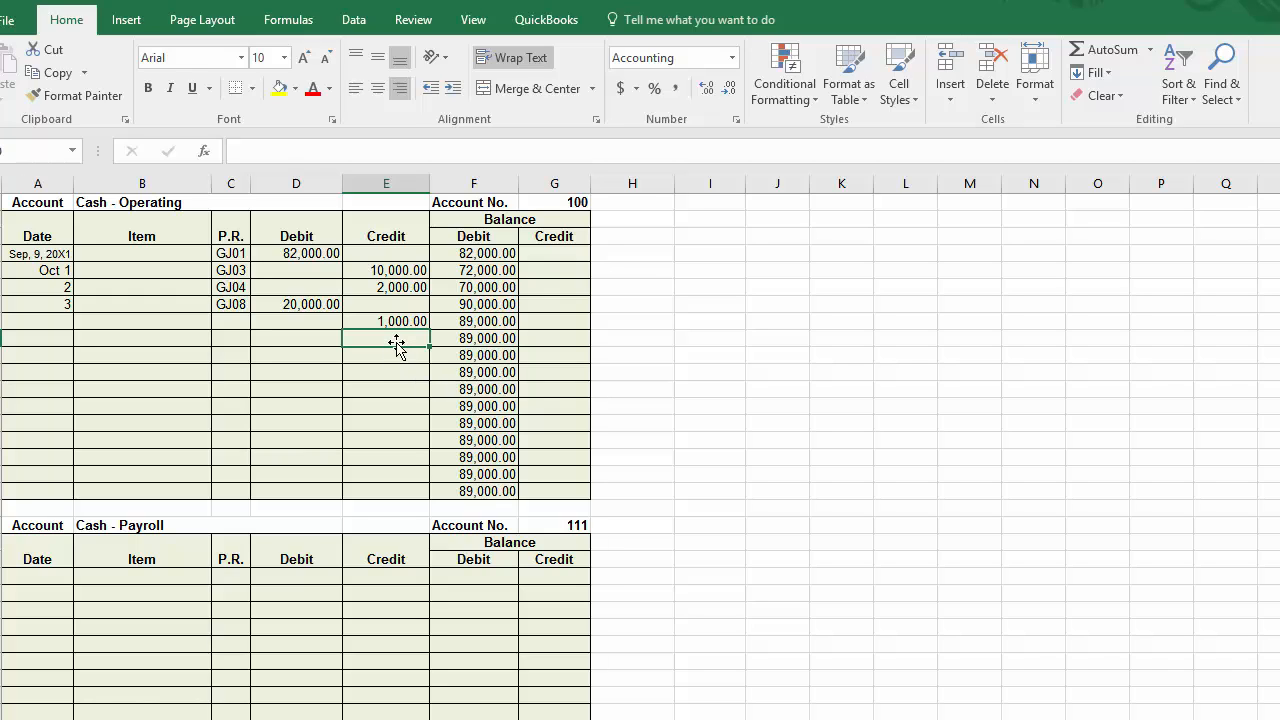
pyautogui.write('9000')
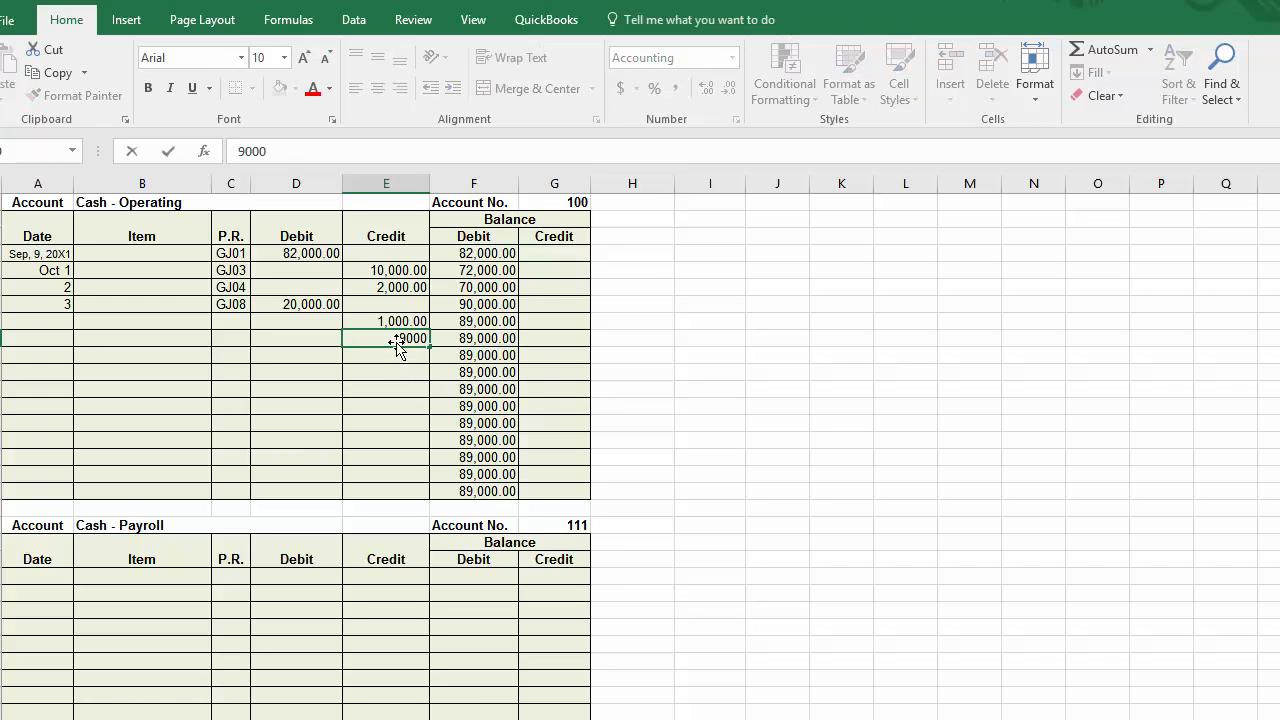
pyautogui.press('Return')
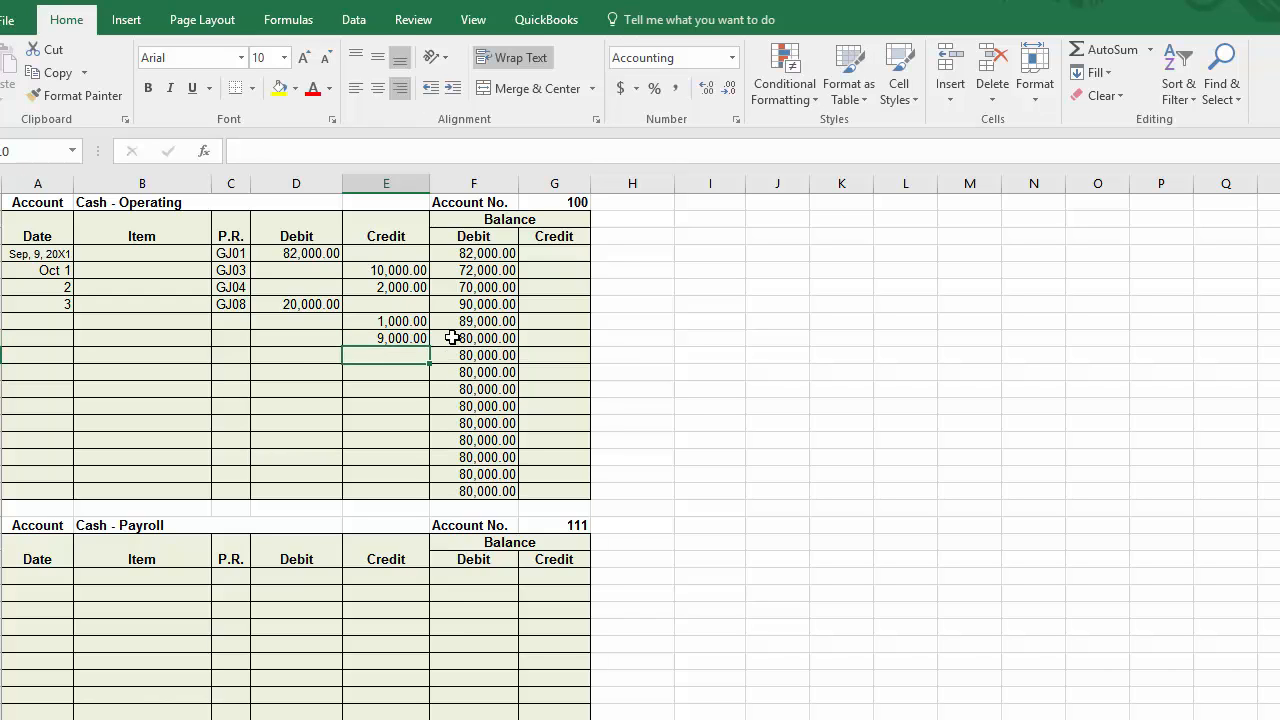
# Step: Enter a debit of 20000 in D10 of the Cash - Operating account
pyautogui.click(297, 354)
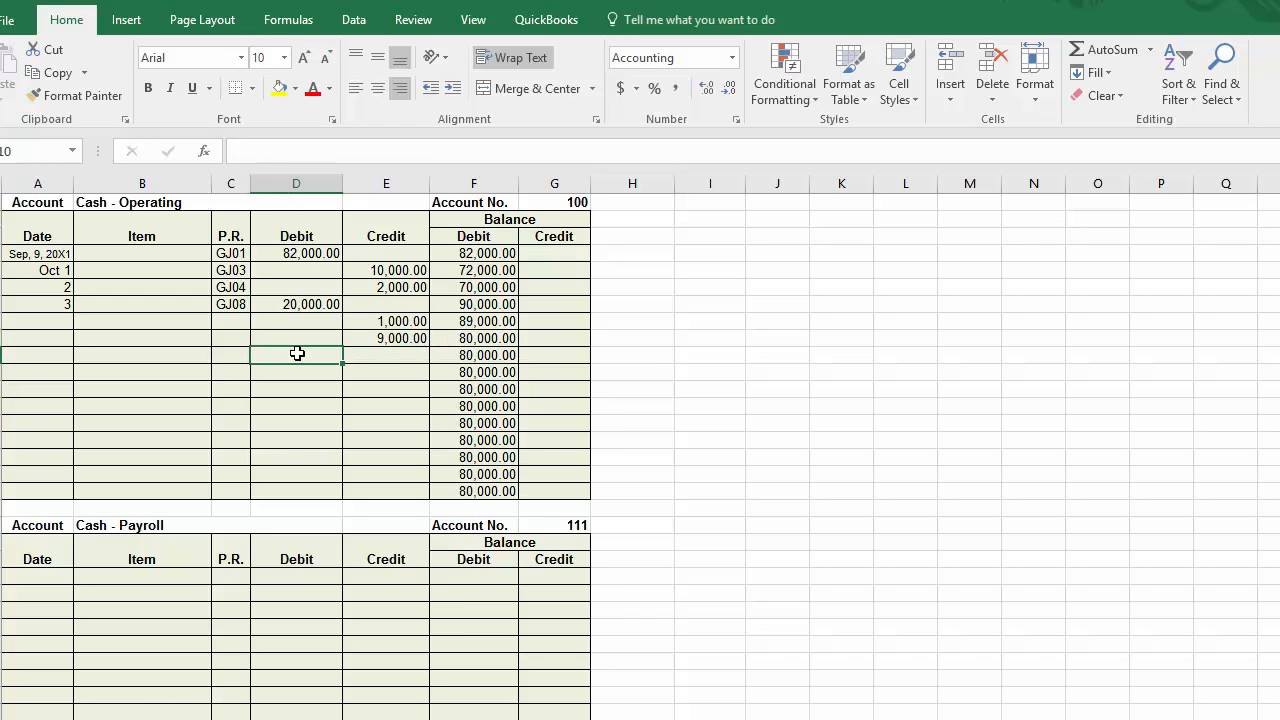
pyautogui.write('20000')
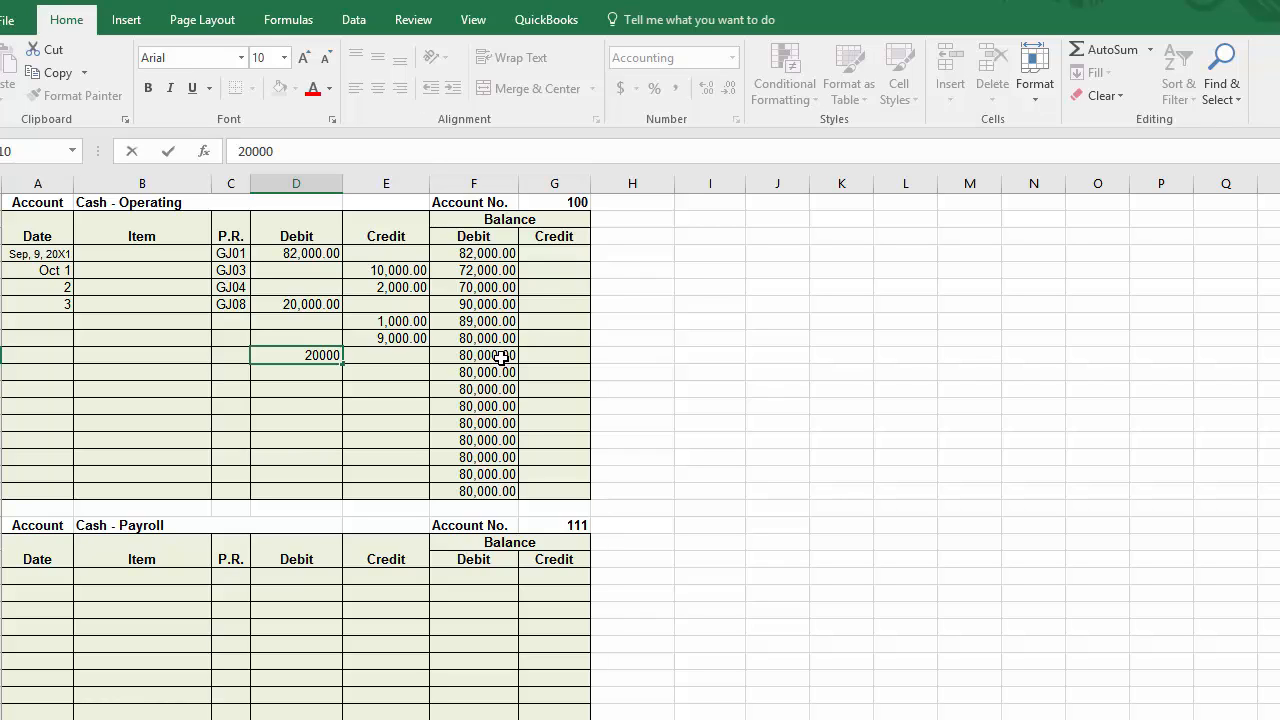
pyautogui.press('Return')
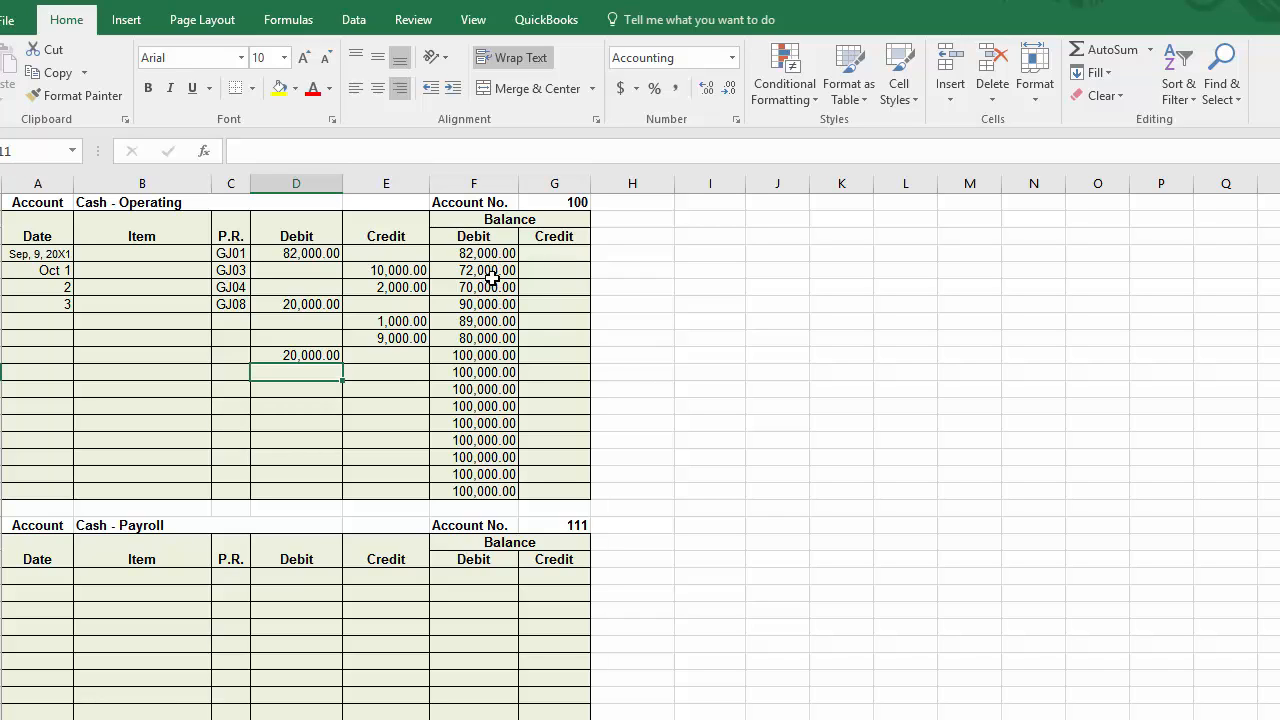
# Step: Select the Cash - Operating debit balance cells F4:F18
pyautogui.moveTo(492, 252); pyautogui.dragTo(503, 489)
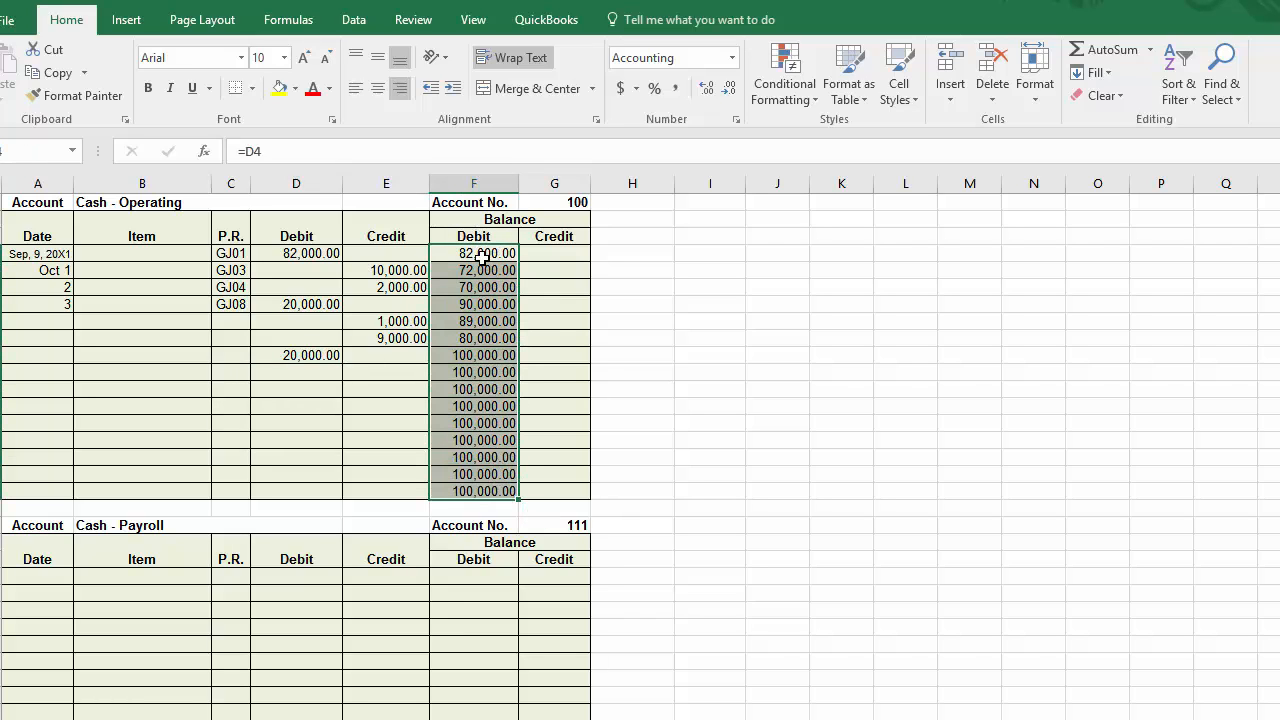